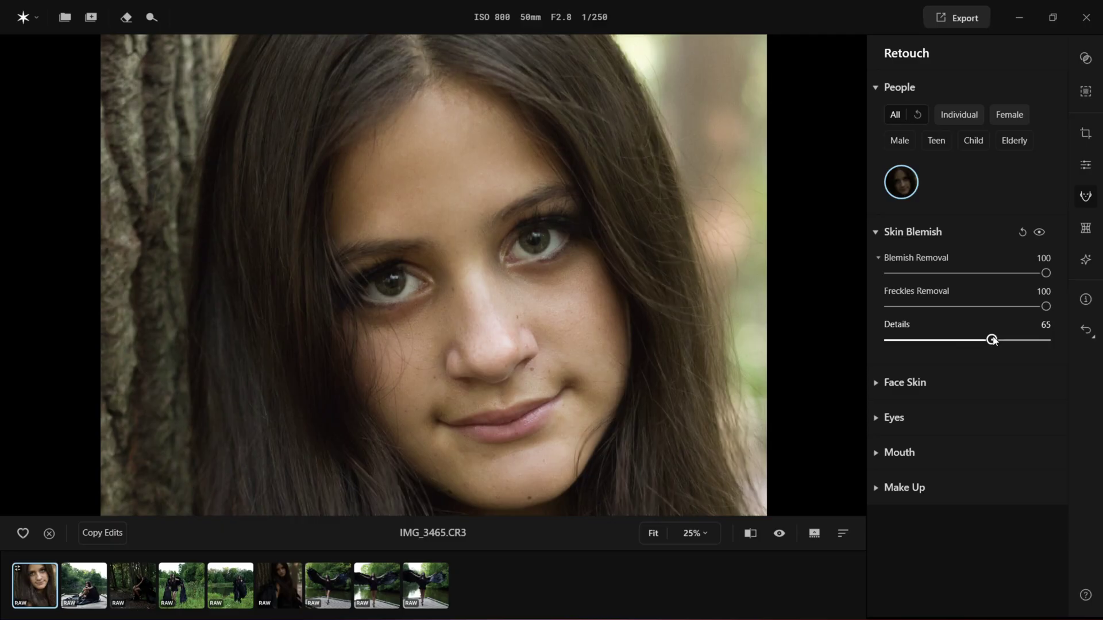
# Step: Lower the Details amount of the Skin Blemish retouch
pyautogui.click(919, 340)
pyautogui.moveTo(918, 340); pyautogui.dragTo(956, 343)
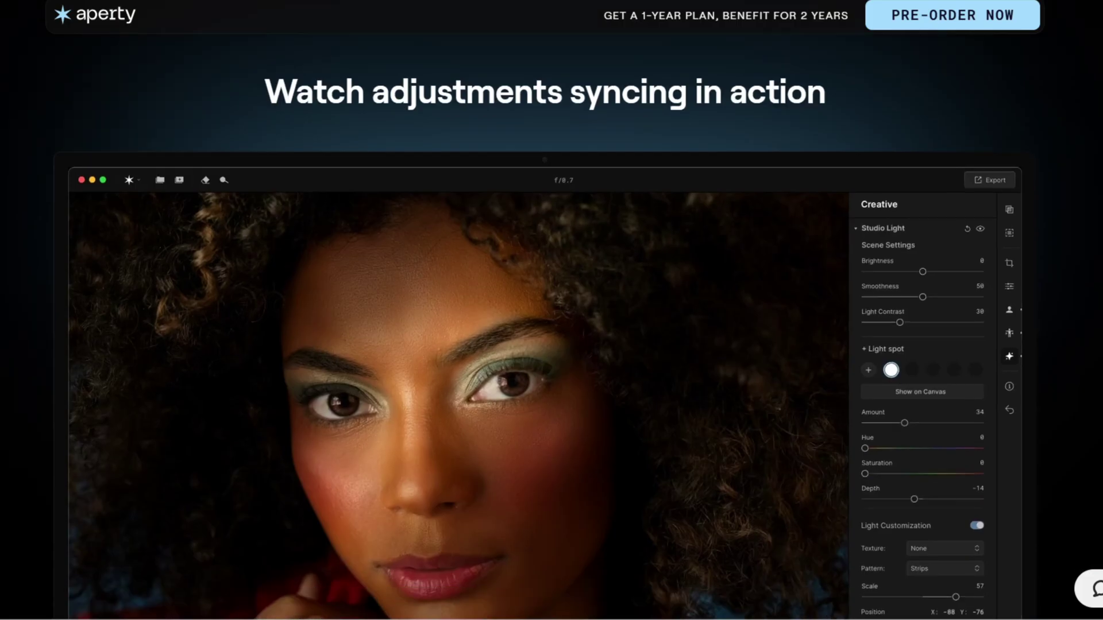
# Step: Switch to the Aperty product page and look through it down to the precise retouching section
pyautogui.scroll(-10, 788, 84)
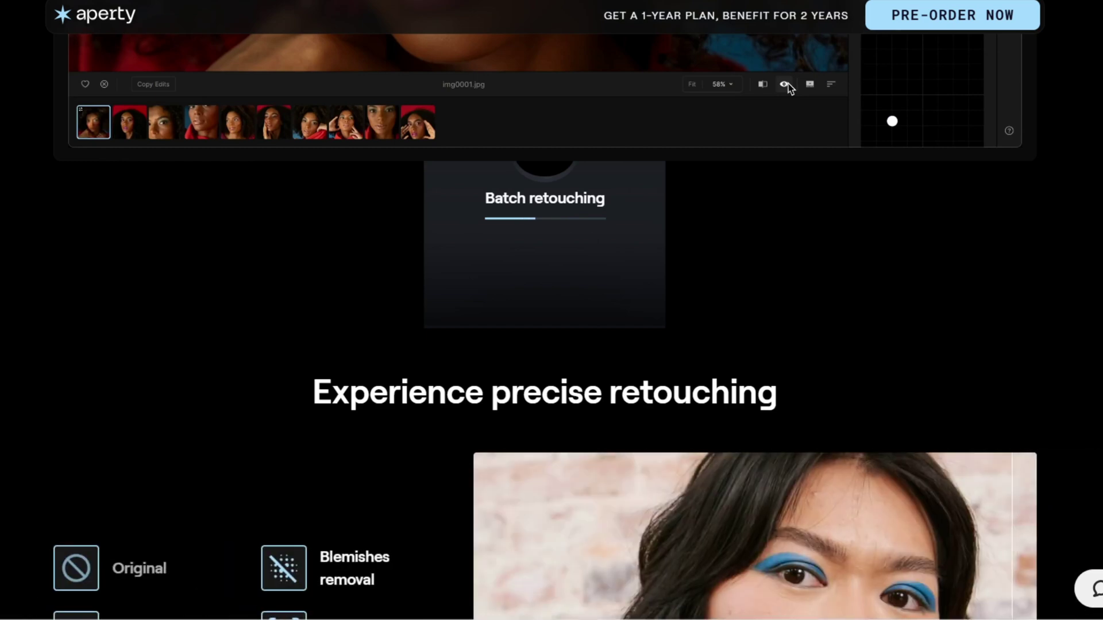
pyautogui.scroll(-3, 788, 84)
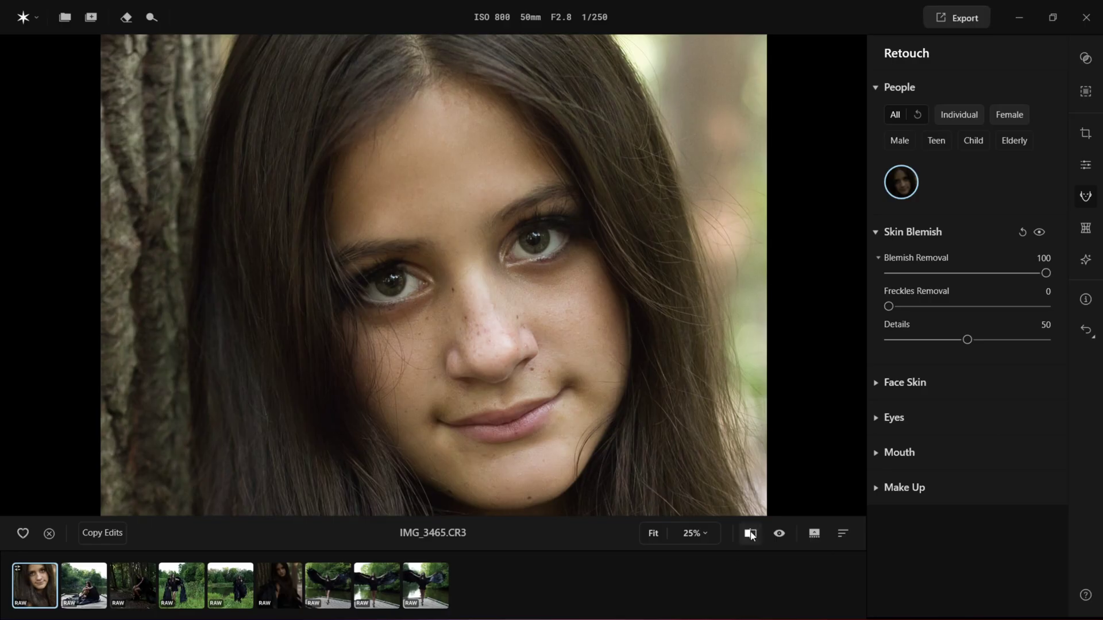
# Step: Switch to the Aperty editor and compare the portrait before and after blemish removal across the face
pyautogui.click(751, 533)
pyautogui.moveTo(428, 275); pyautogui.dragTo(196, 284)
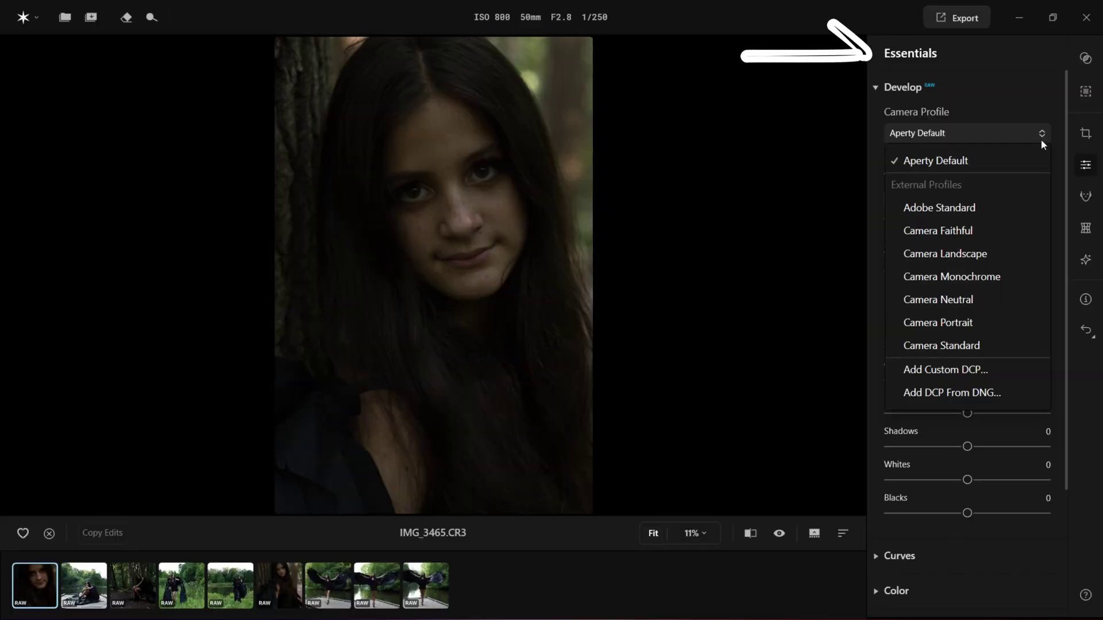
# Step: Set the Develop light values to Exposure 1.90, Contrast 17, Highlights 8, Shadows 3 and Whites 3, keeping the Aperty Default camera profile
pyautogui.click(1042, 140)
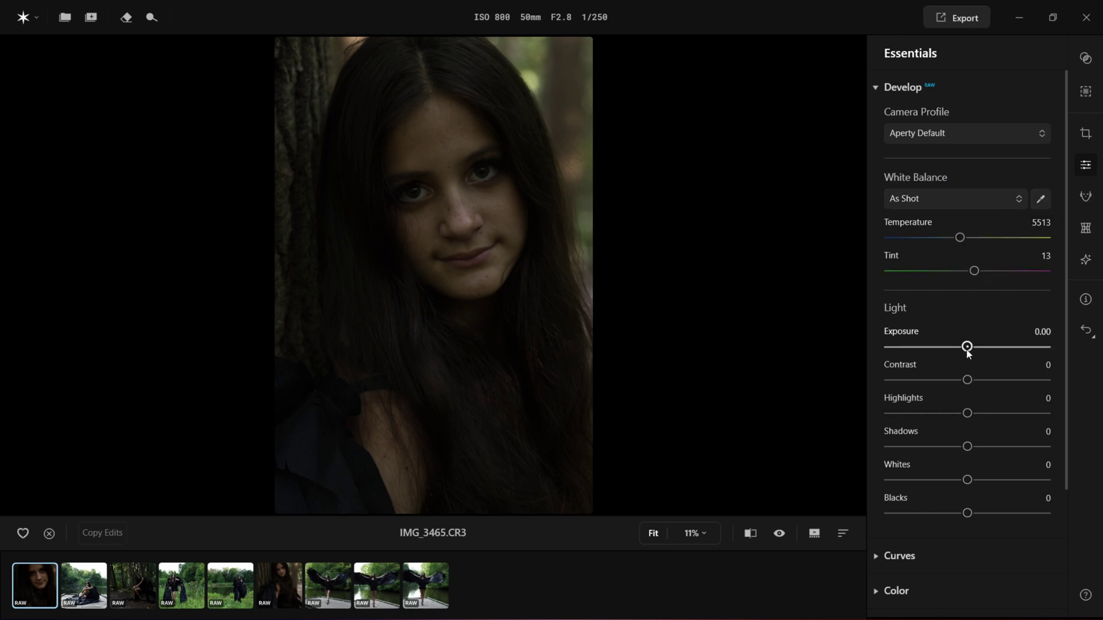
pyautogui.moveTo(967, 347); pyautogui.dragTo(974, 413)
pyautogui.moveTo(968, 481); pyautogui.dragTo(970, 481)
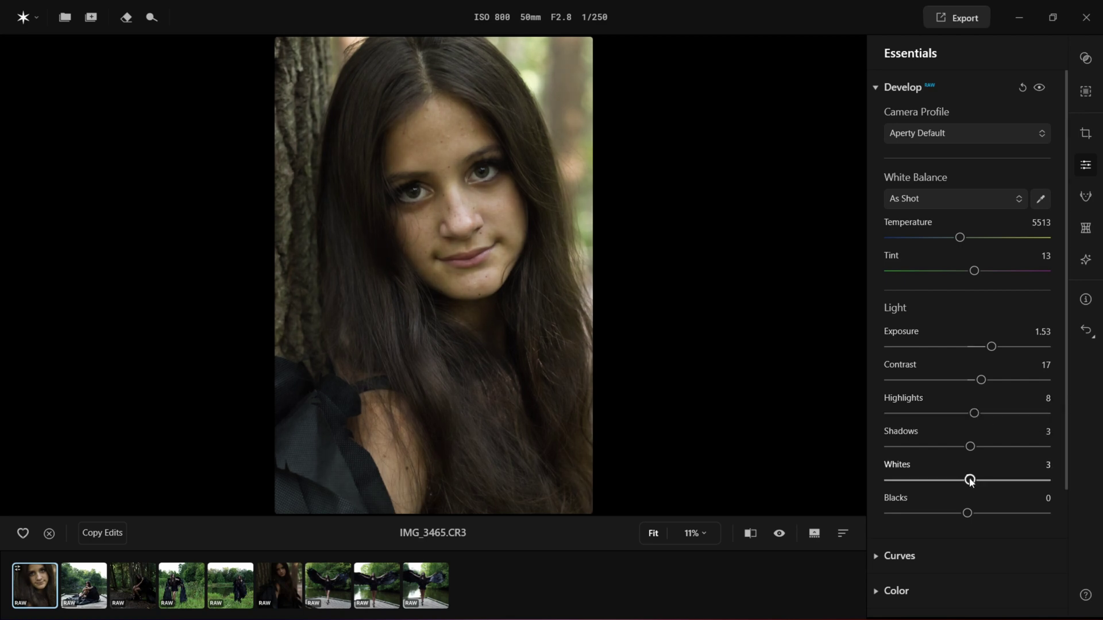
pyautogui.moveTo(991, 348); pyautogui.dragTo(997, 348)
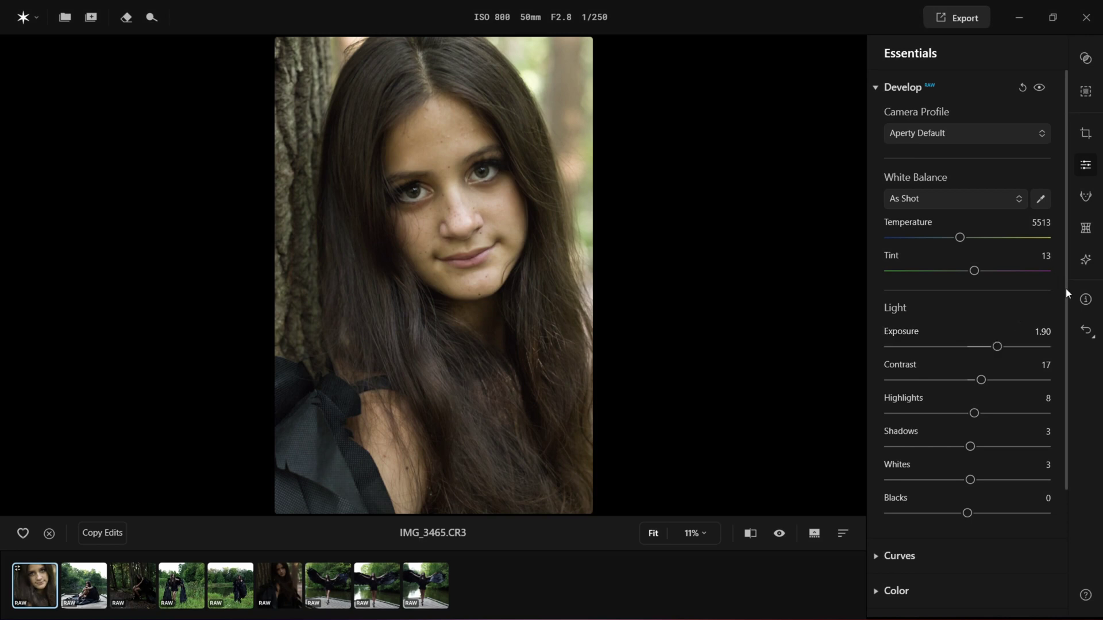
# Step: Examine the Color and HSL adjustments, trying out the Hue Shift
pyautogui.scroll(-3, 1067, 293)
pyautogui.click(881, 425)
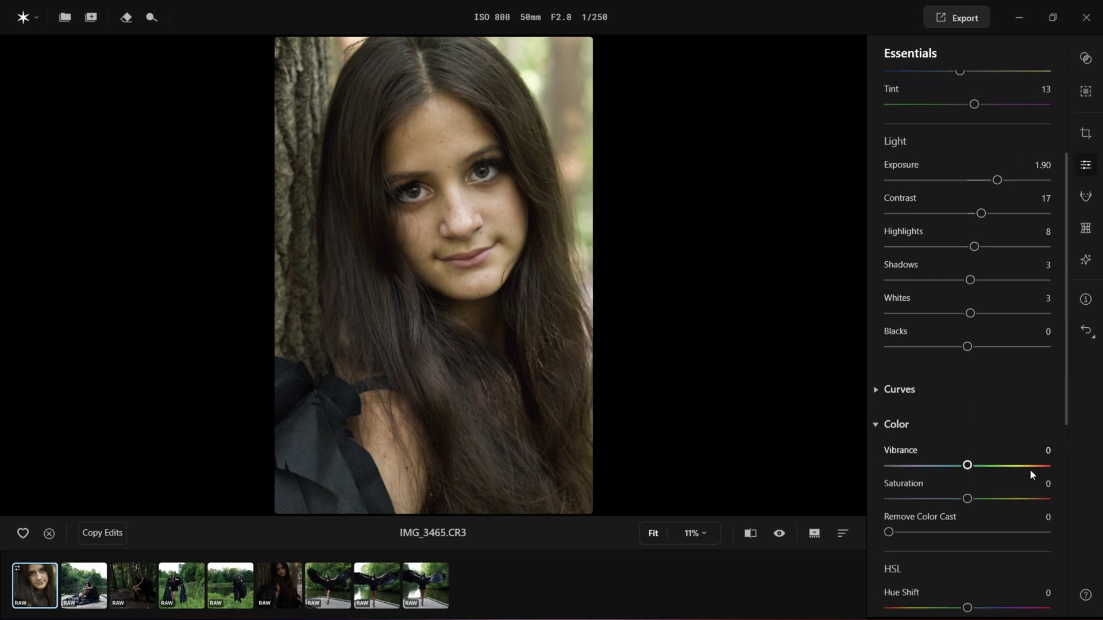
pyautogui.scroll(-8, 1063, 341)
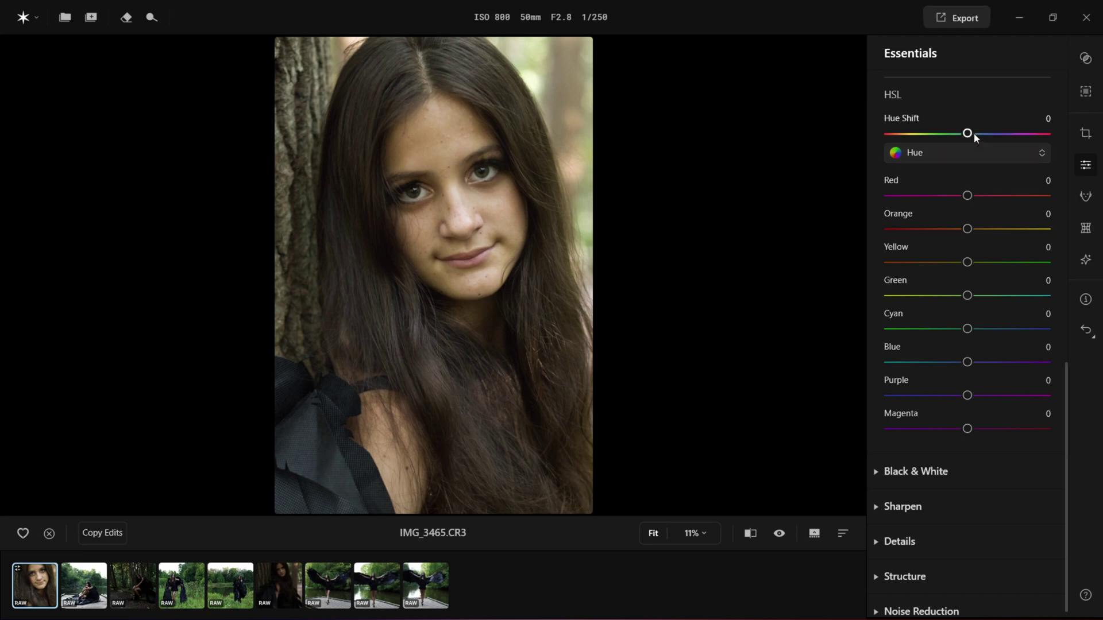
pyautogui.moveTo(968, 134); pyautogui.dragTo(966, 134)
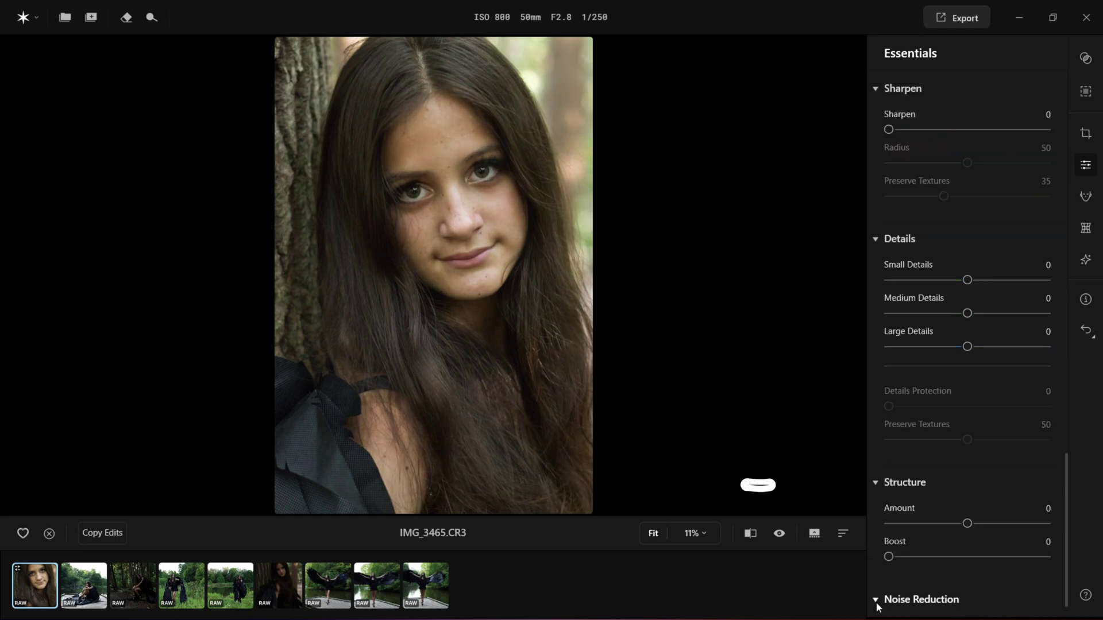
# Step: Reduce the portrait's noise with Luminosity 86, Color 100 and Boost 35, checking the skin up close
pyautogui.click(877, 602)
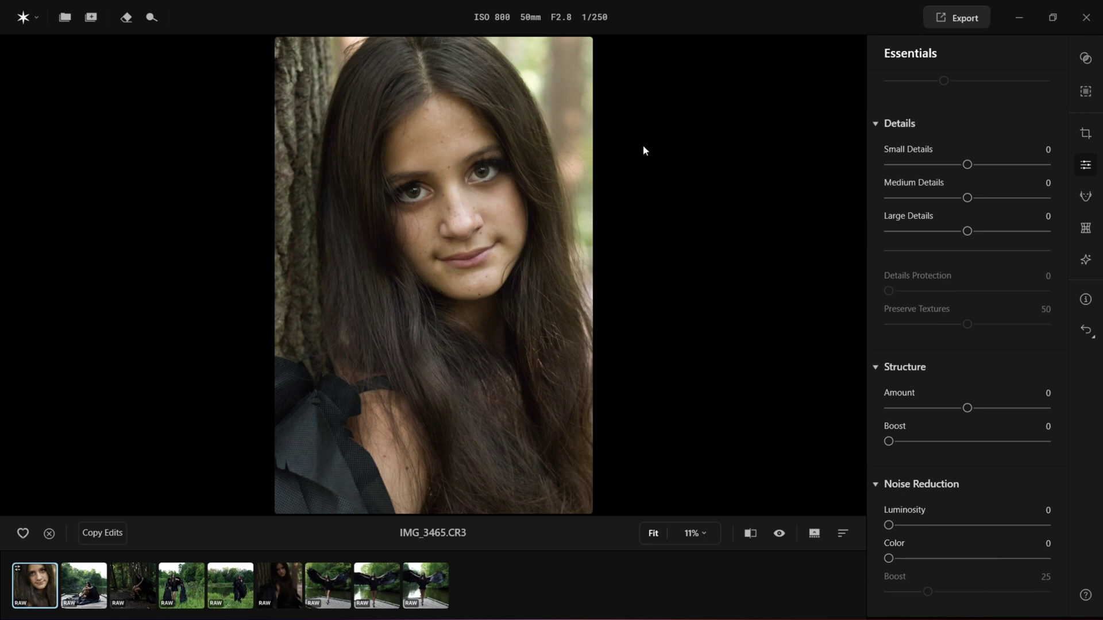
pyautogui.click(428, 207)
pyautogui.moveTo(889, 525); pyautogui.dragTo(1046, 525)
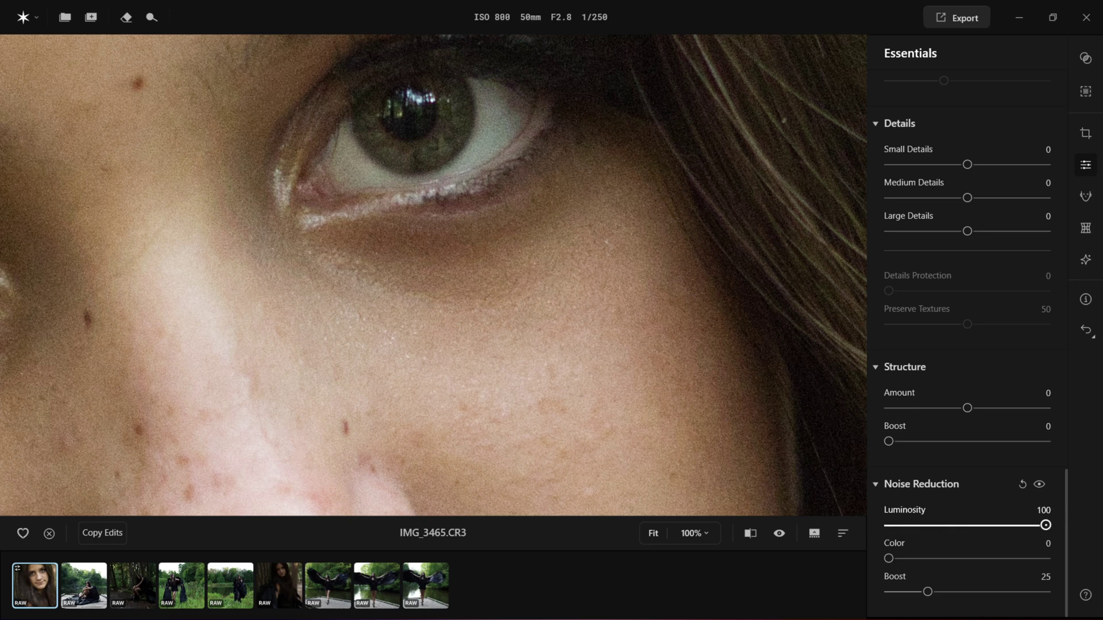
pyautogui.moveTo(915, 559); pyautogui.dragTo(1046, 558)
pyautogui.moveTo(927, 592); pyautogui.dragTo(995, 592)
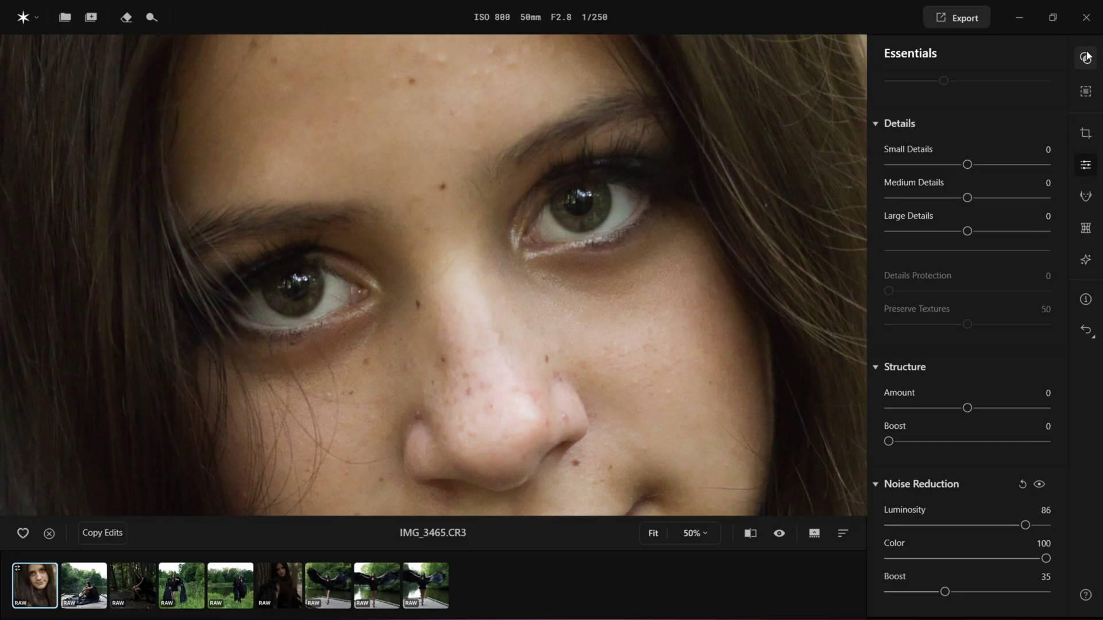
# Step: Set the Skin Blemish retouch's Blemish Removal to 100 for the portrait
pyautogui.click(1086, 197)
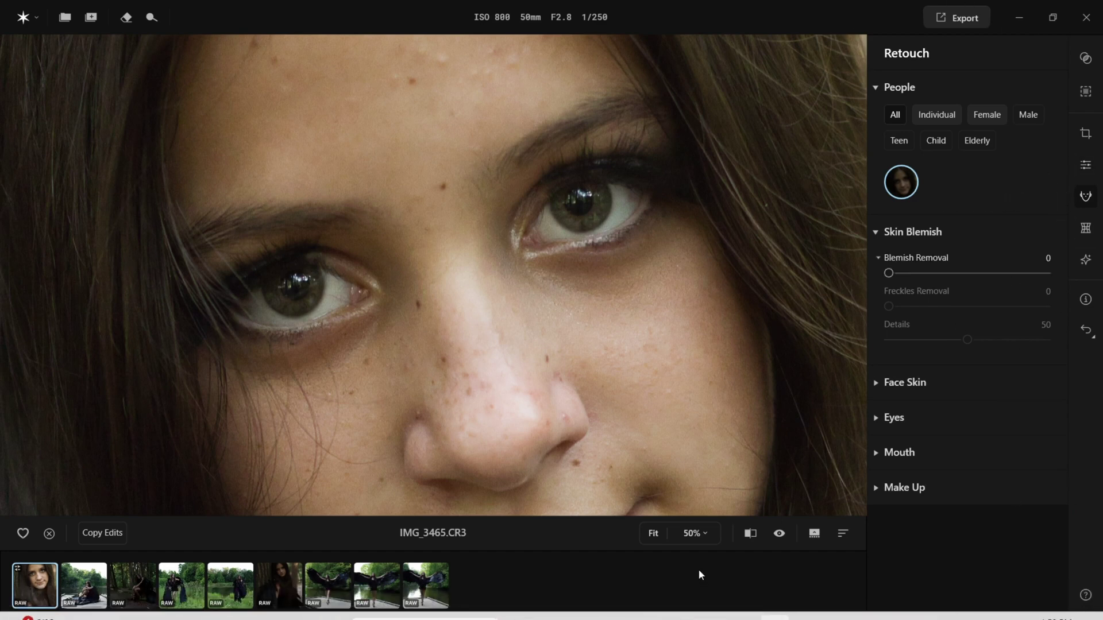
pyautogui.hotkey('ctrl', '-')
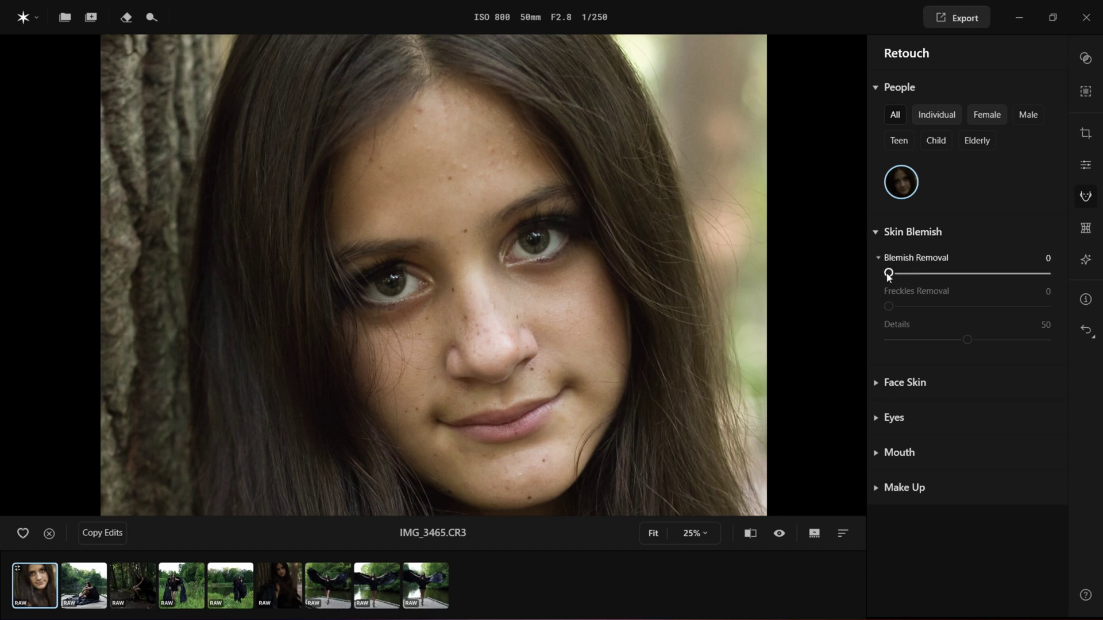
pyautogui.moveTo(889, 274); pyautogui.dragTo(1079, 269)
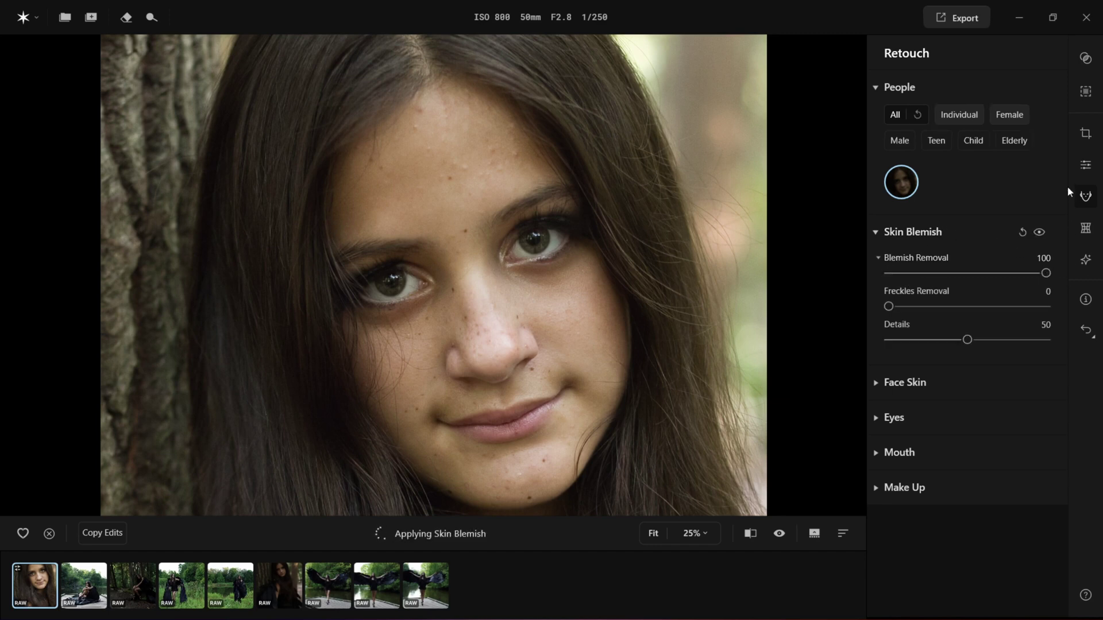
# Step: Compare the portrait before and after the edits across the whole face, and close the comparison
pyautogui.click(750, 534)
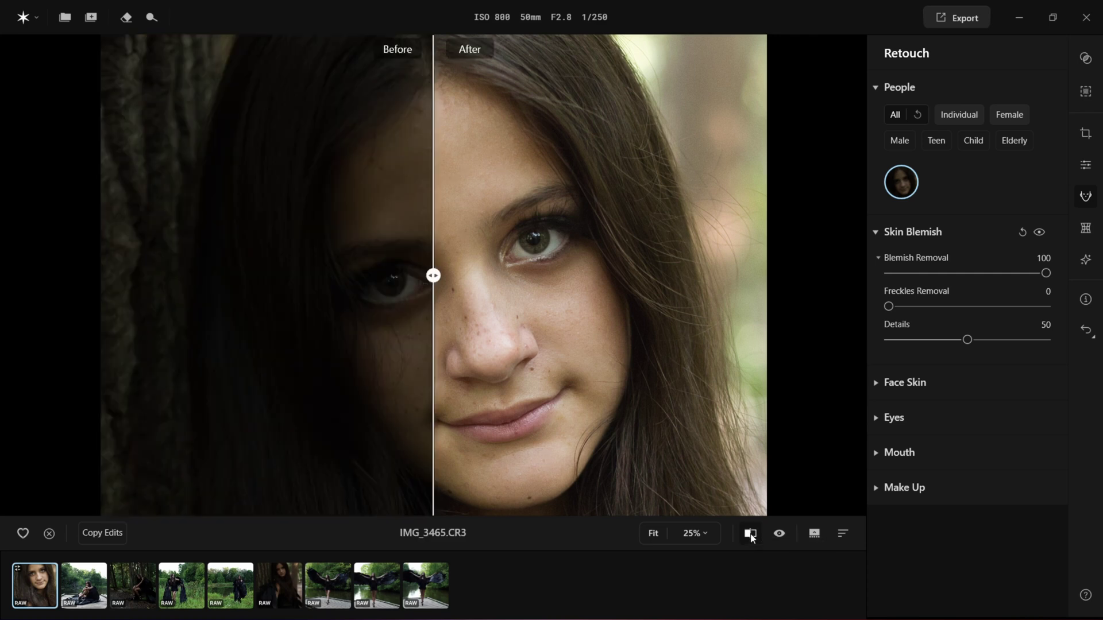
pyautogui.click(750, 533)
pyautogui.moveTo(432, 276); pyautogui.dragTo(196, 292)
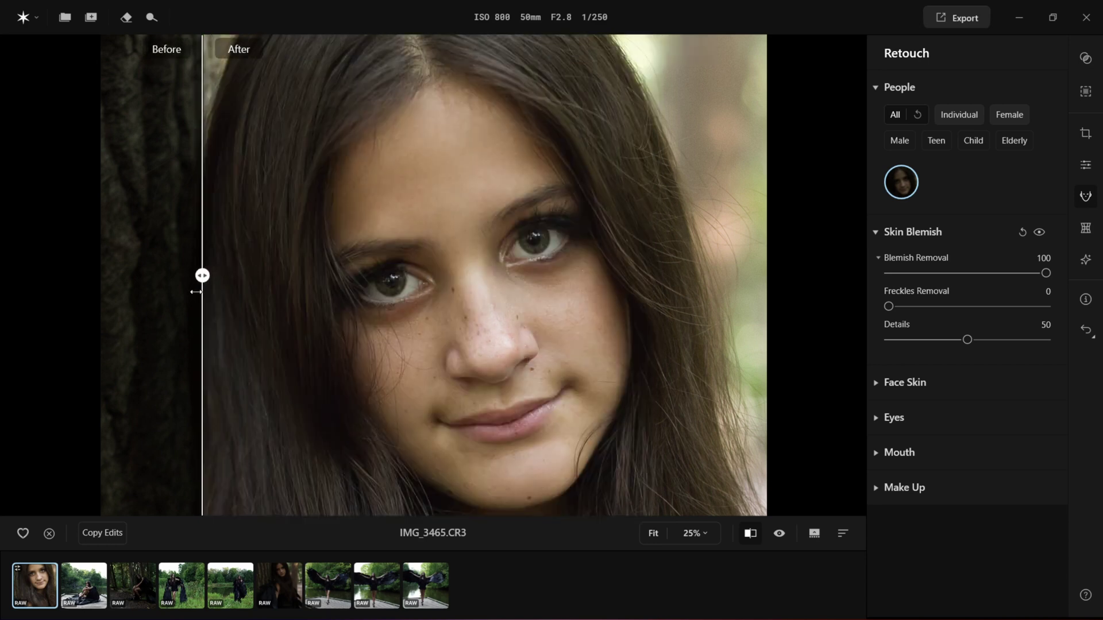
pyautogui.click(751, 534)
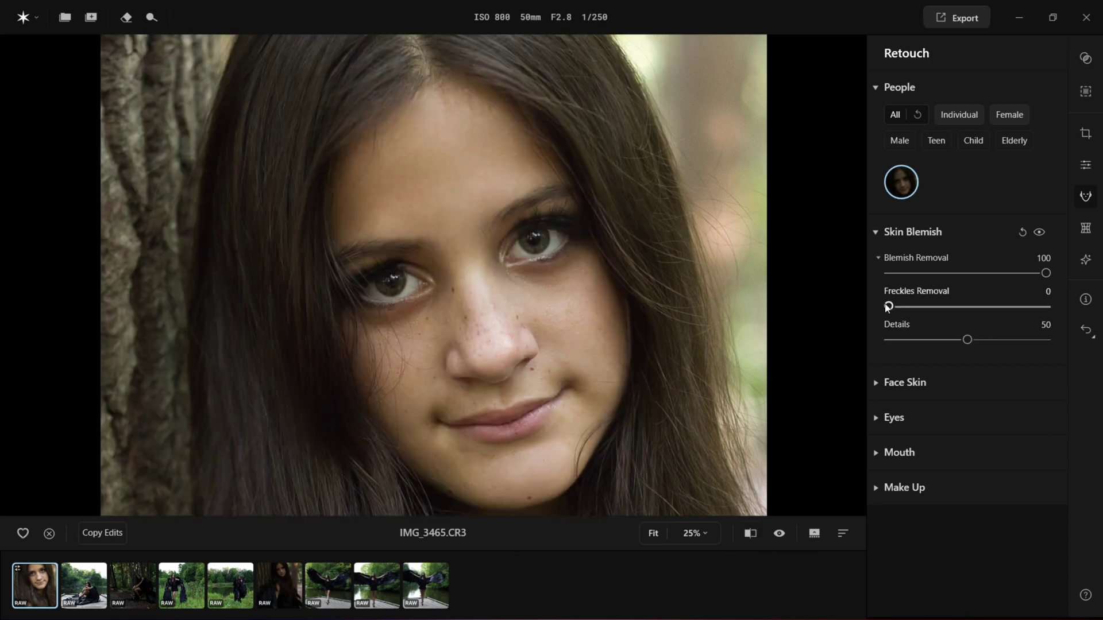
# Step: Set Freckles Removal to 78 and the Skin Blemish Details to 42
pyautogui.moveTo(889, 307); pyautogui.dragTo(1055, 311)
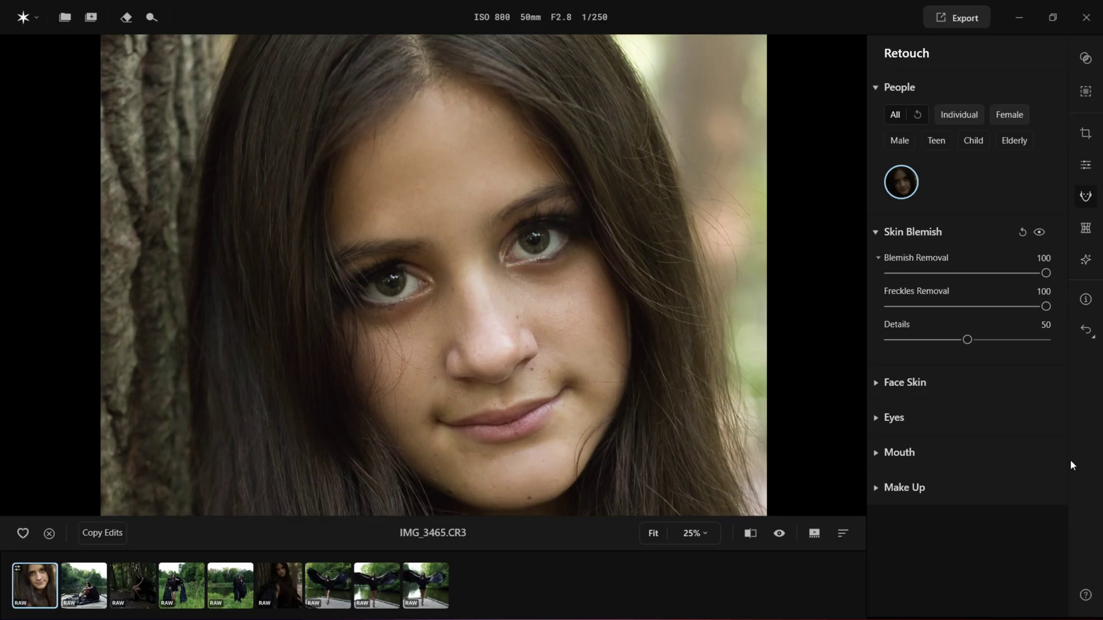
pyautogui.moveTo(969, 341); pyautogui.dragTo(994, 342)
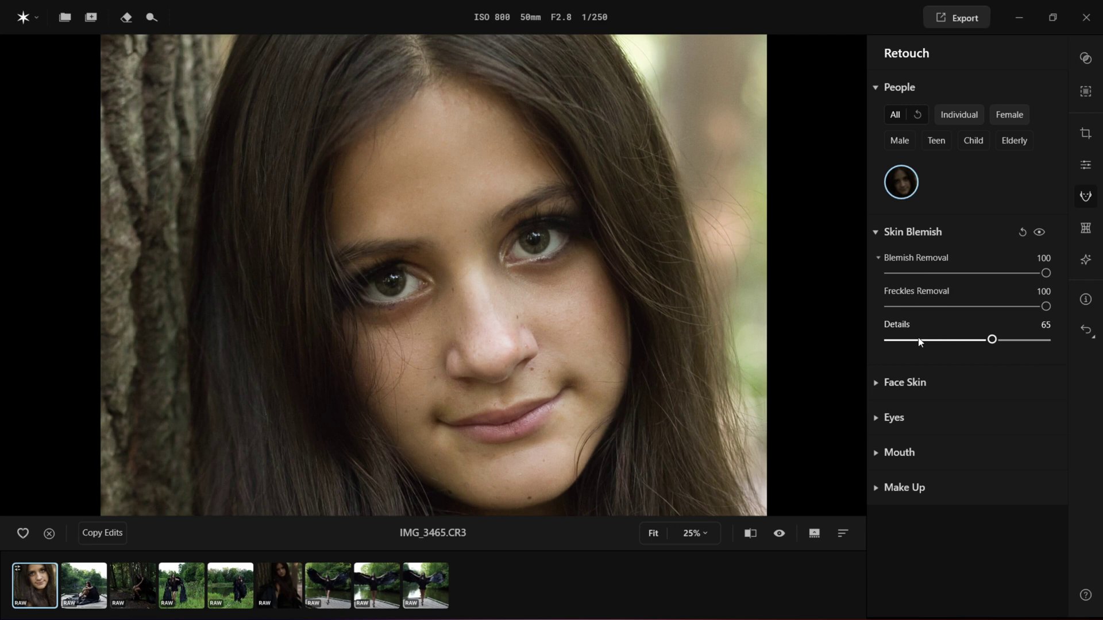
pyautogui.click(919, 340)
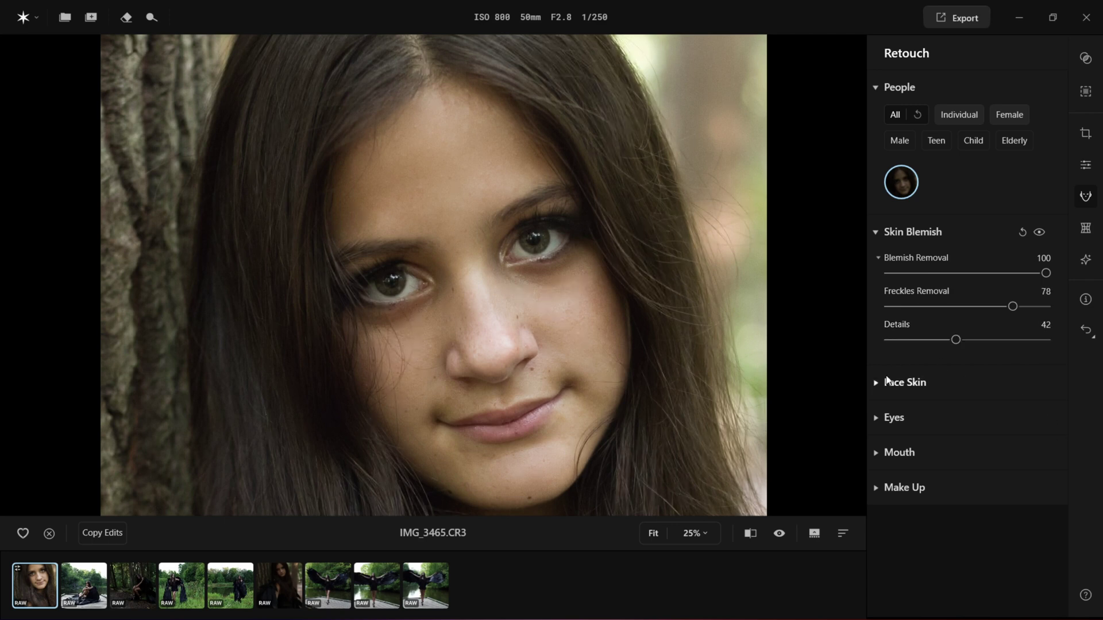
# Step: Smooth the face skin lightly, and set Face Skin Color Correction to 5, Dark Circles Removal to 20 and Face Brighten to 7
pyautogui.click(875, 384)
pyautogui.scroll(-2, 976, 388)
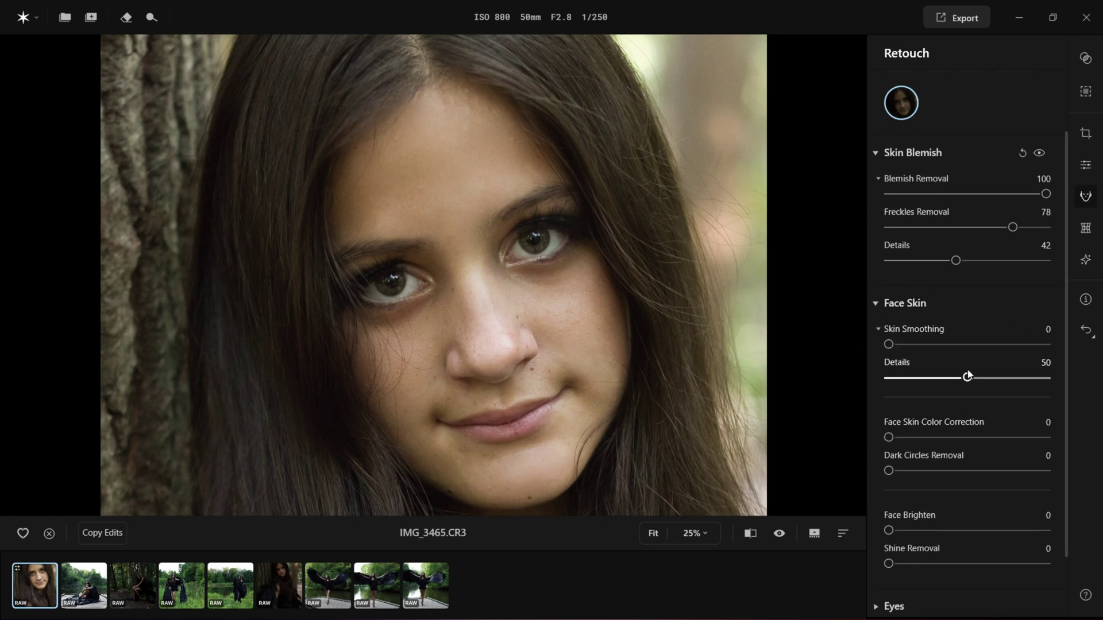
pyautogui.moveTo(890, 344); pyautogui.dragTo(985, 345)
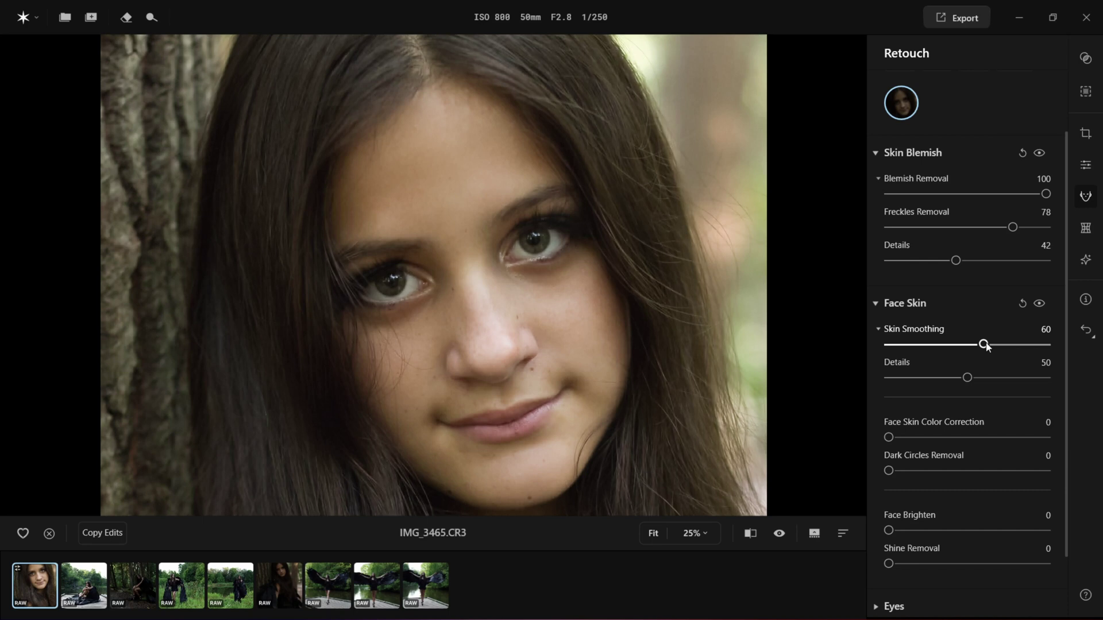
pyautogui.click(901, 345)
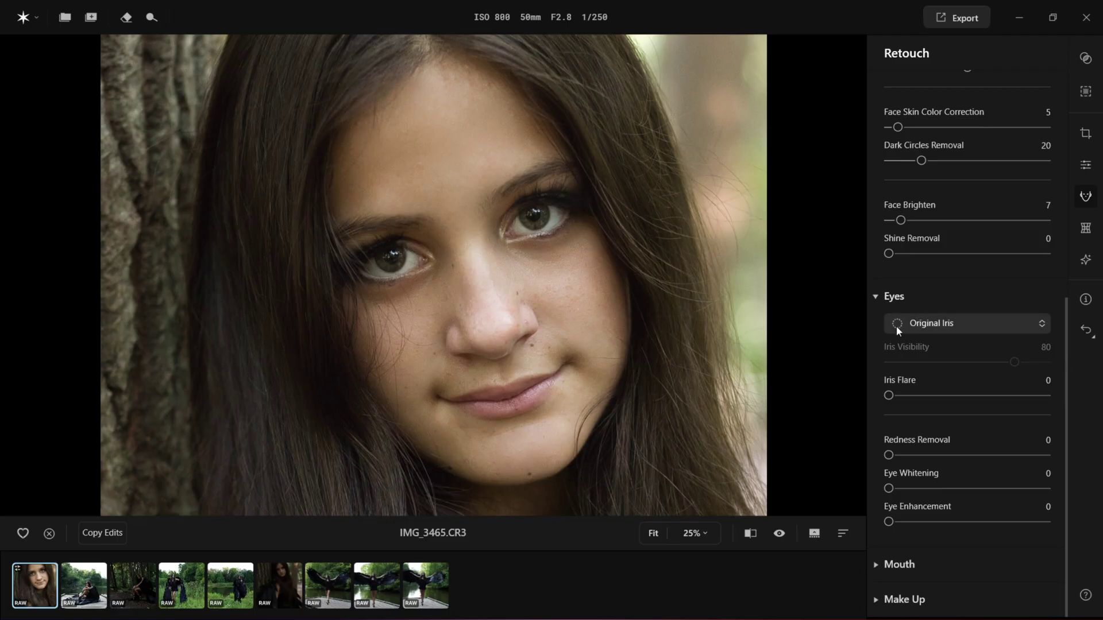
# Step: Keep the Original Iris for the eyes and set Iris Flare to 29
pyautogui.click(1046, 324)
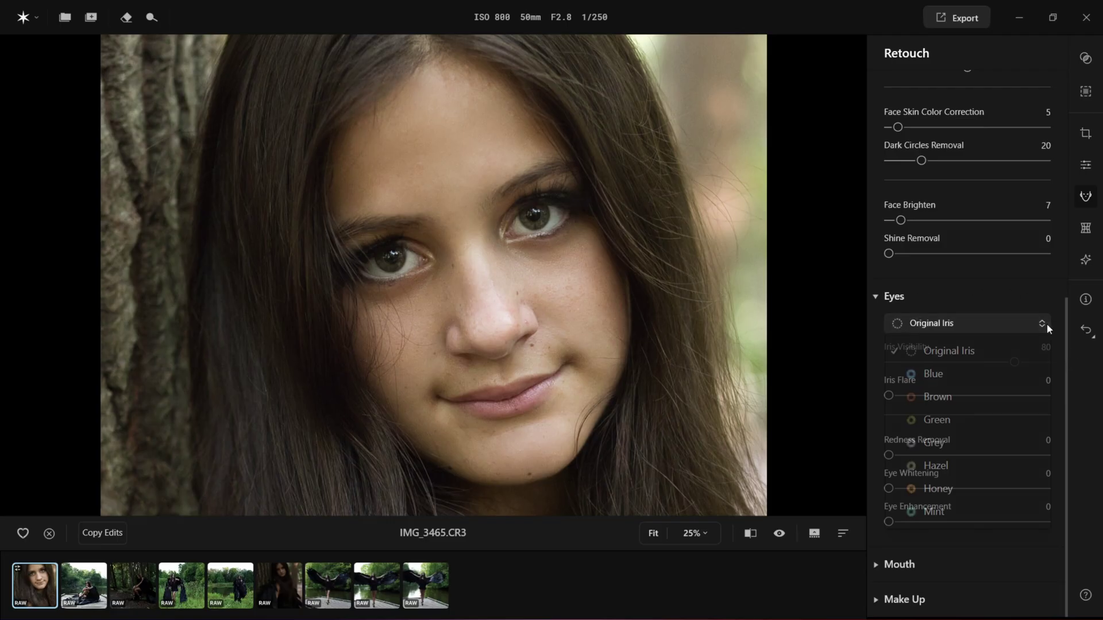
pyautogui.click(965, 350)
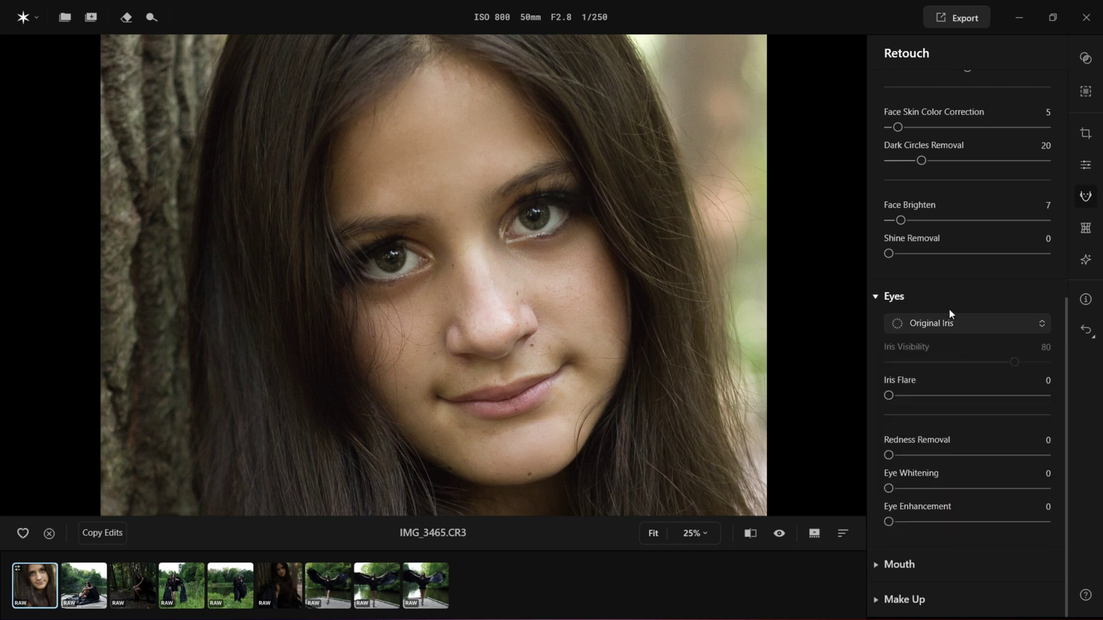
pyautogui.moveTo(890, 396); pyautogui.dragTo(936, 396)
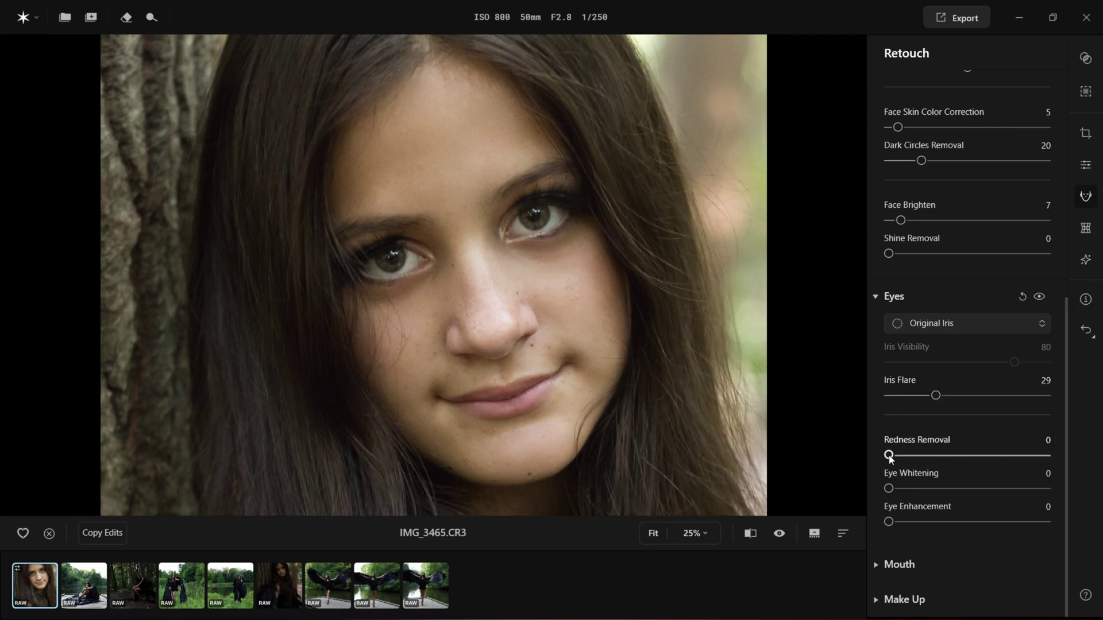
# Step: Set Redness Removal to 10 and Eye Whitening to 3, and apply a low amount of Eye Enhancement
pyautogui.moveTo(889, 455); pyautogui.dragTo(903, 489)
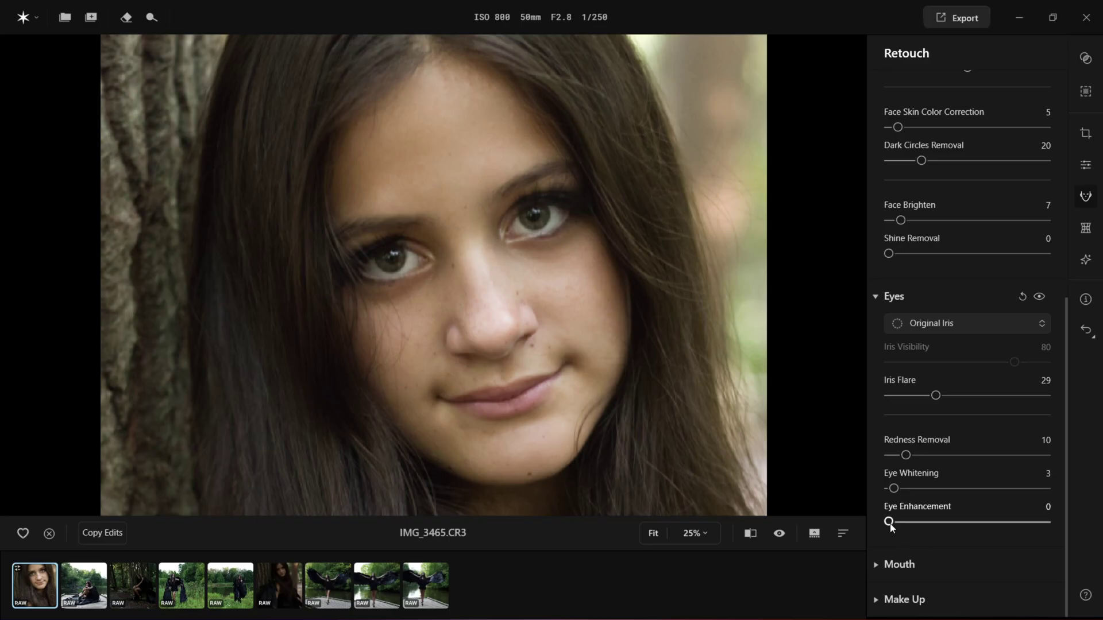
pyautogui.moveTo(889, 522); pyautogui.dragTo(1044, 522)
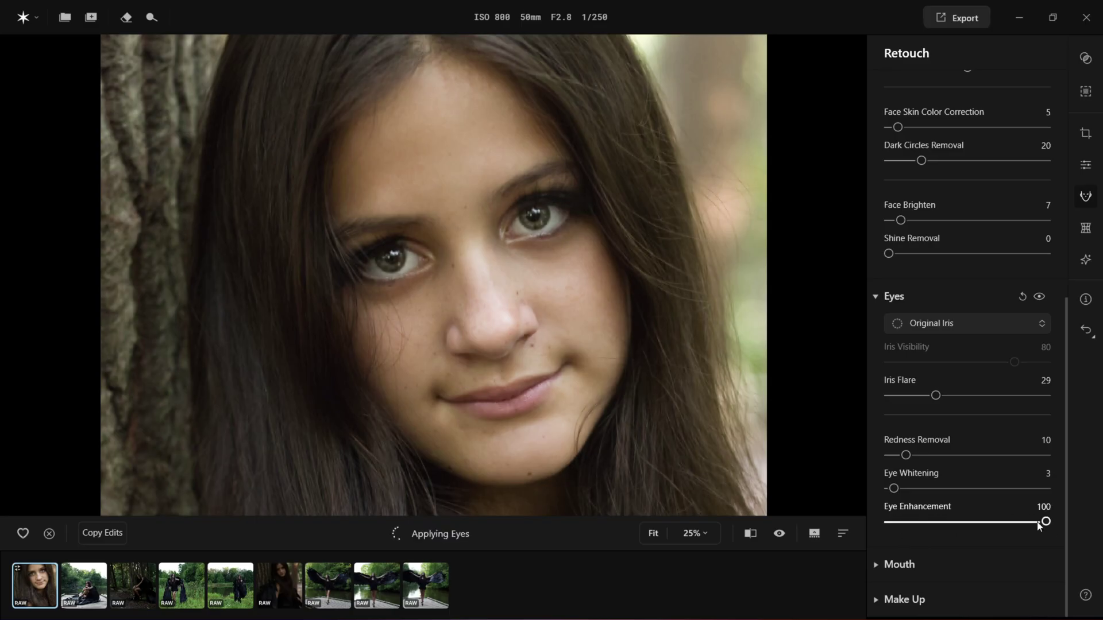
pyautogui.click(922, 524)
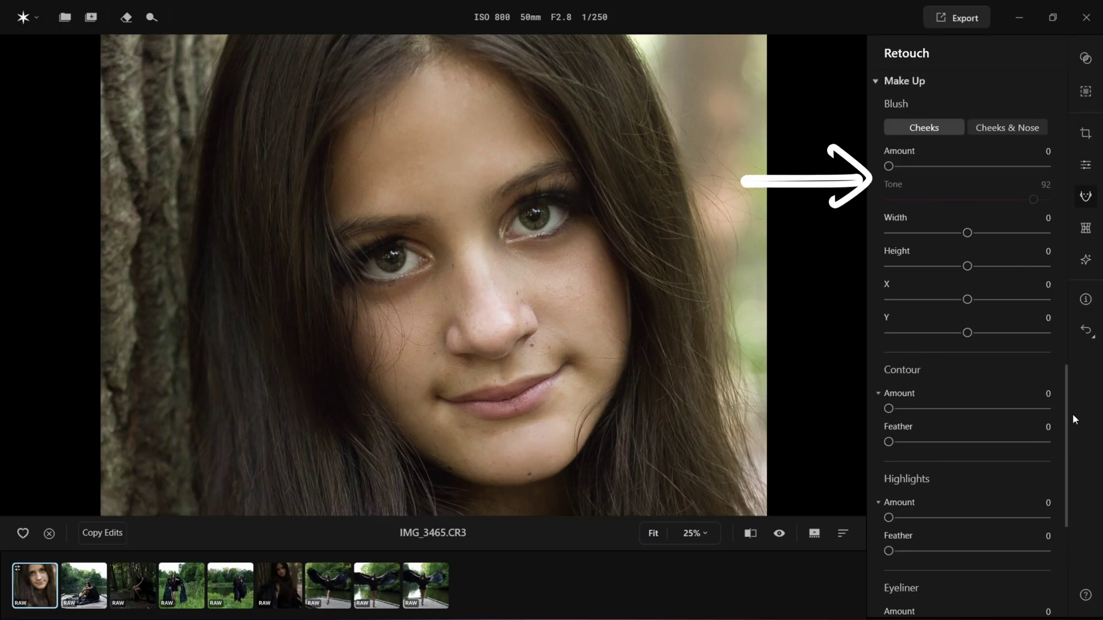
# Step: Set the make-up's cheek Blush amount to 17 and the Contour amount to 31
pyautogui.scroll(1, 1073, 414)
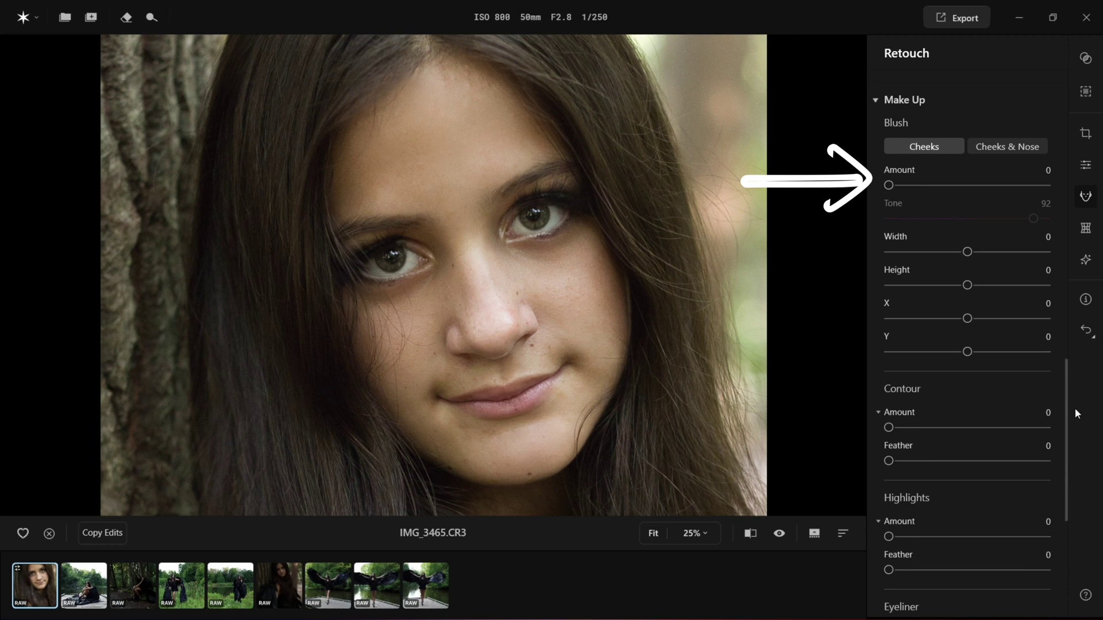
pyautogui.moveTo(890, 178); pyautogui.dragTo(936, 179)
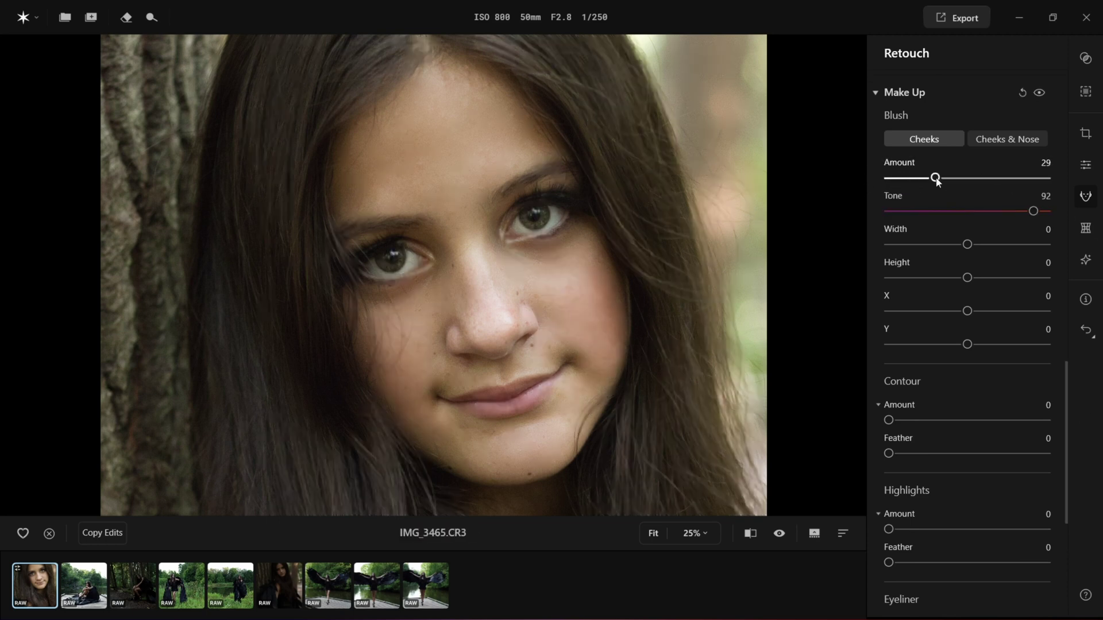
pyautogui.moveTo(935, 179); pyautogui.dragTo(916, 179)
pyautogui.moveTo(890, 421); pyautogui.dragTo(1049, 422)
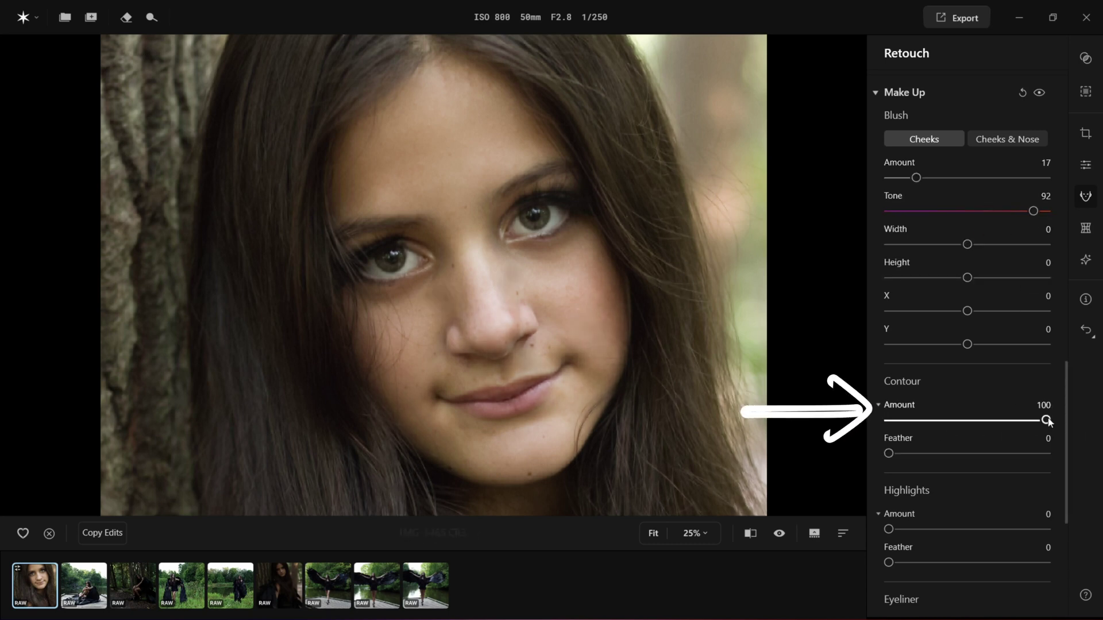
pyautogui.moveTo(1047, 421); pyautogui.dragTo(944, 421)
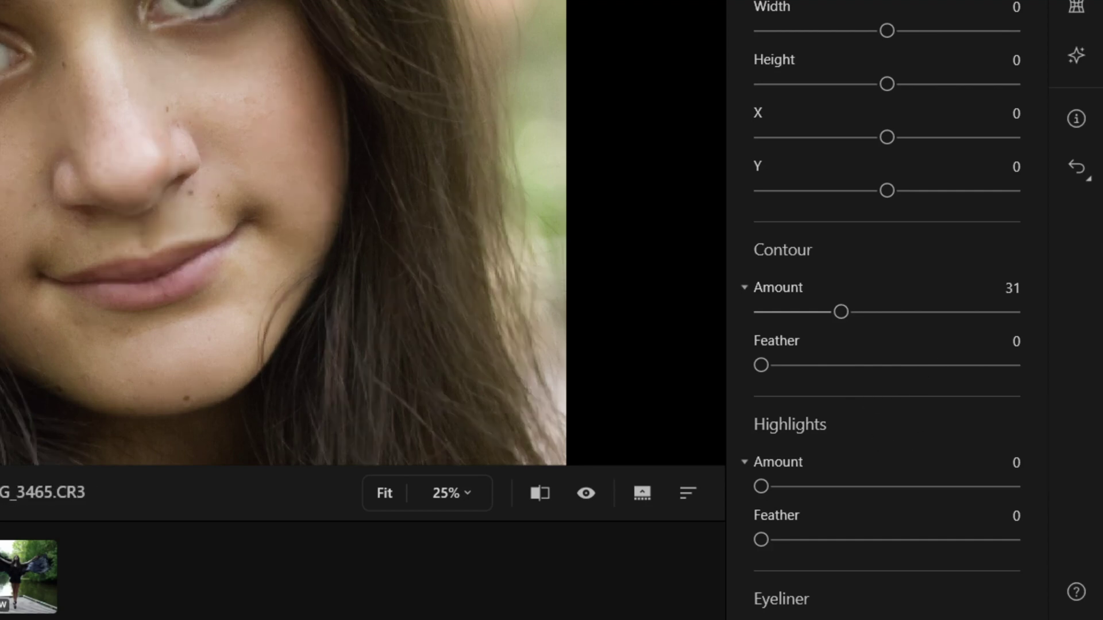
# Step: Set the make-up Highlights amount to 7, the Lips Saturation to 53 and the Lips Tone to 4
pyautogui.scroll(-8, 787, 379)
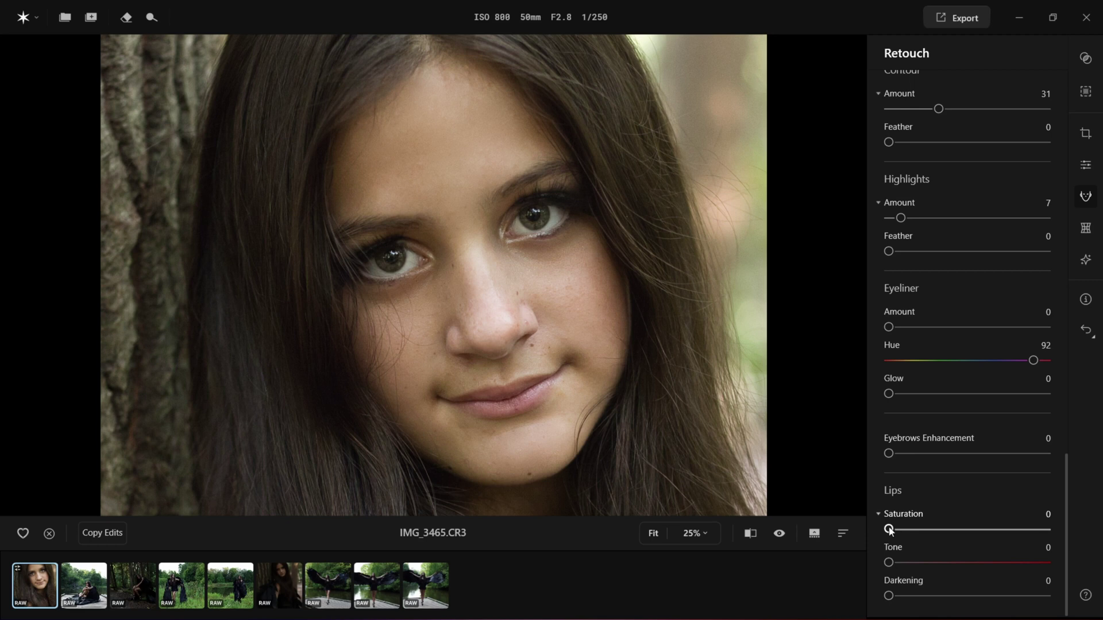
pyautogui.moveTo(946, 529); pyautogui.dragTo(974, 529)
pyautogui.click(892, 564)
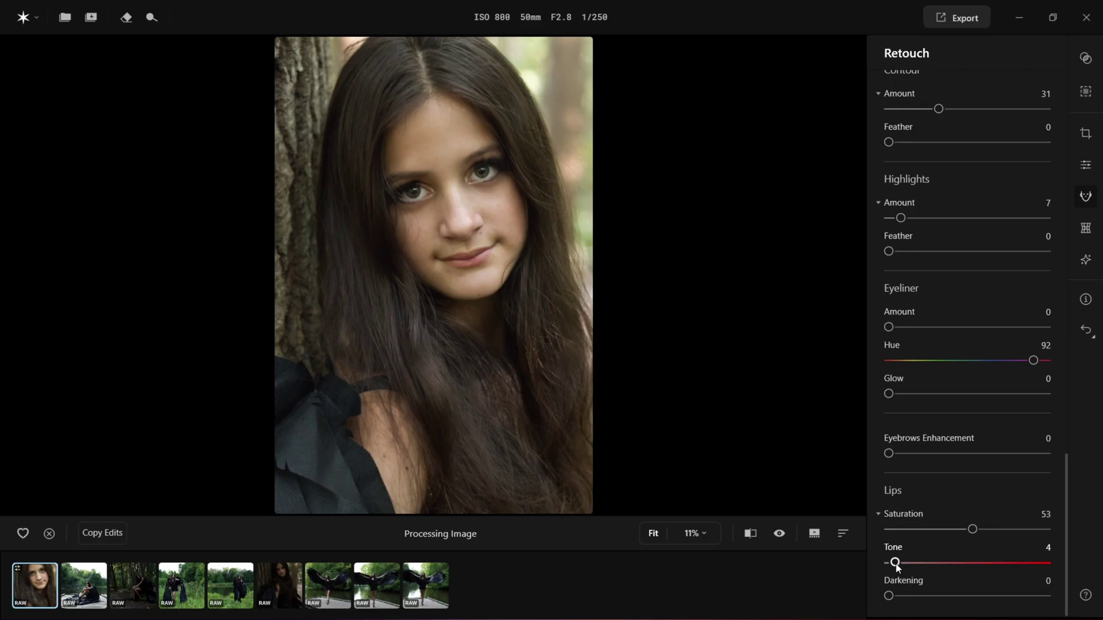
# Step: Darken the photo's edges with a Vignette of Amount -67, Size 24 and Feather 100
pyautogui.click(1086, 261)
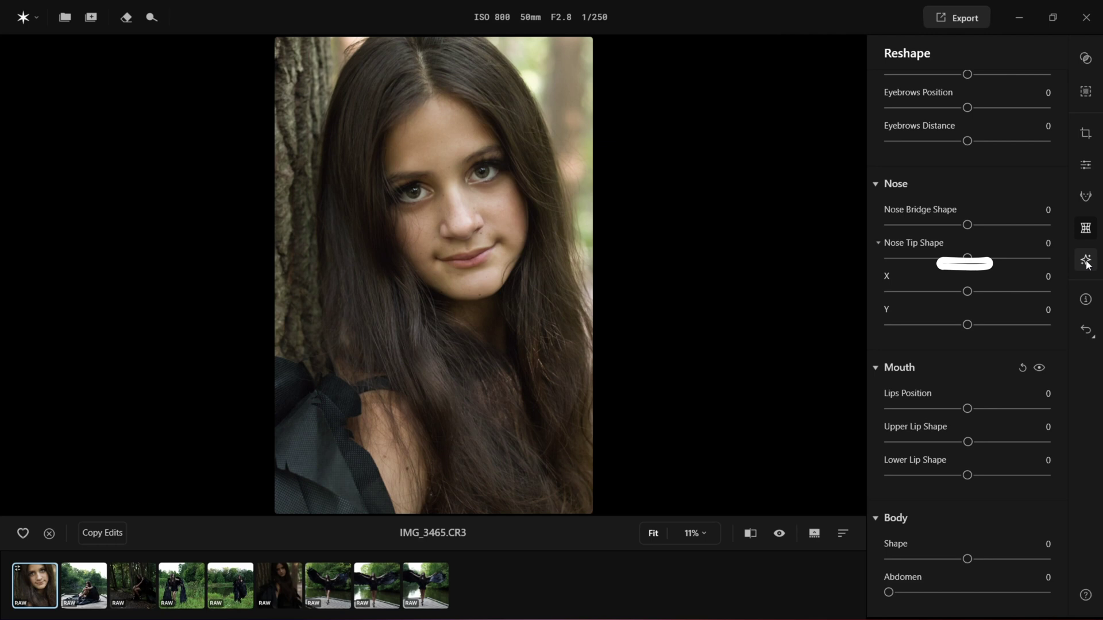
pyautogui.click(1086, 262)
pyautogui.moveTo(969, 389); pyautogui.dragTo(988, 390)
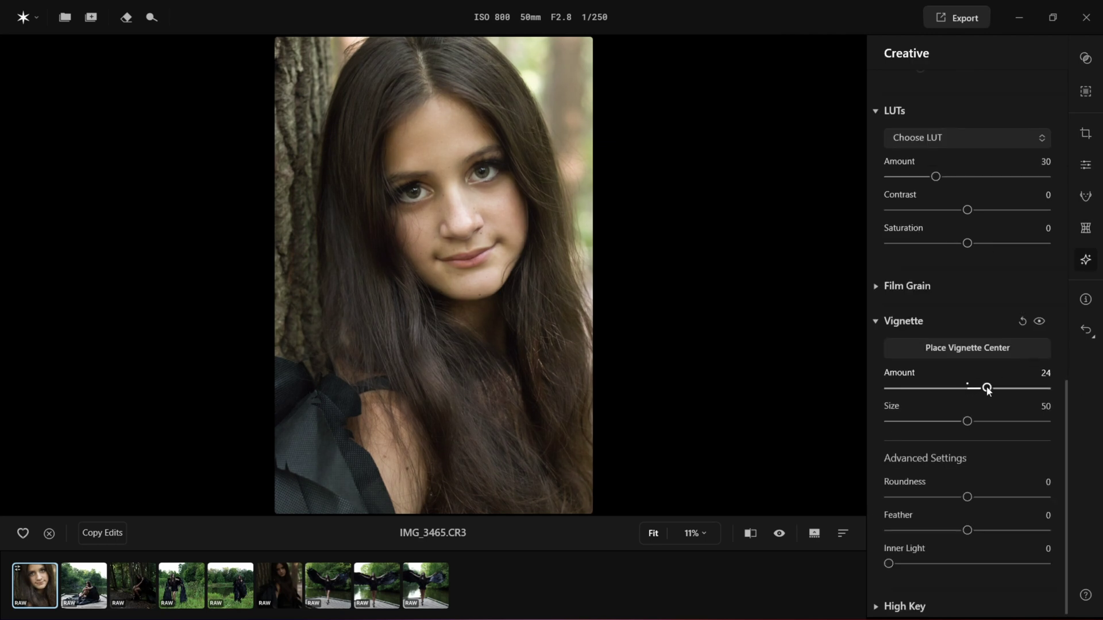
pyautogui.moveTo(988, 391); pyautogui.dragTo(912, 389)
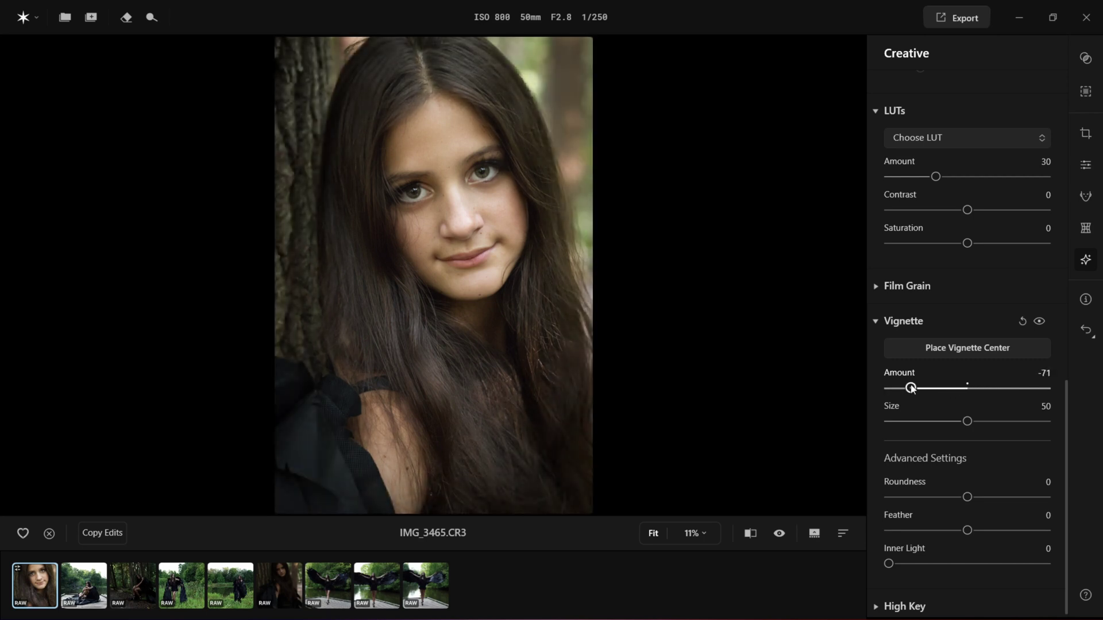
pyautogui.moveTo(971, 423); pyautogui.dragTo(949, 424)
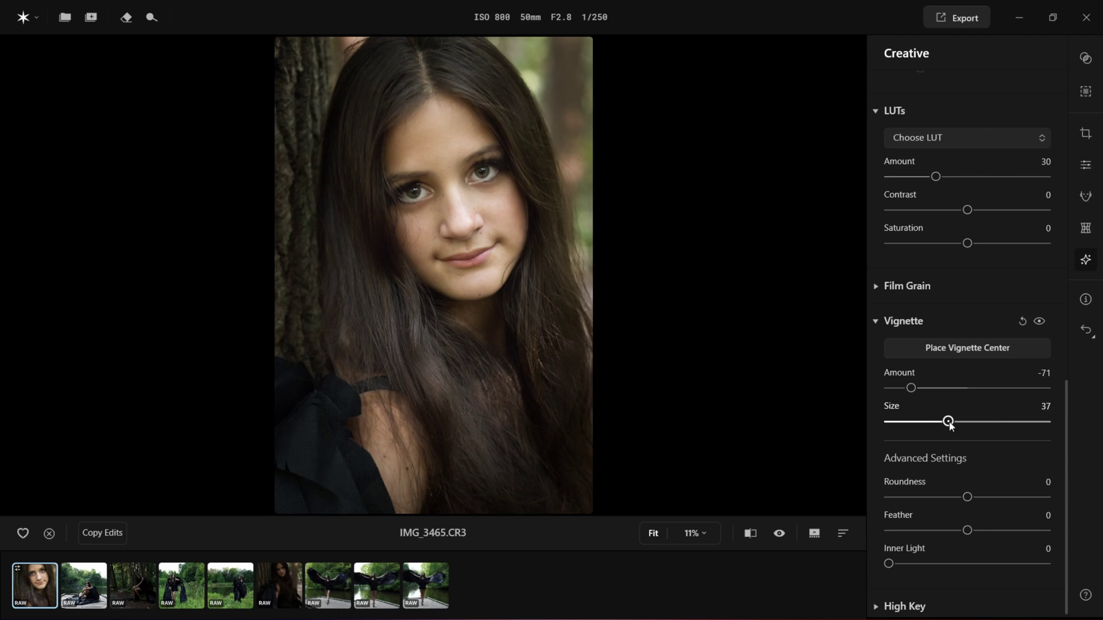
pyautogui.moveTo(911, 389); pyautogui.dragTo(917, 389)
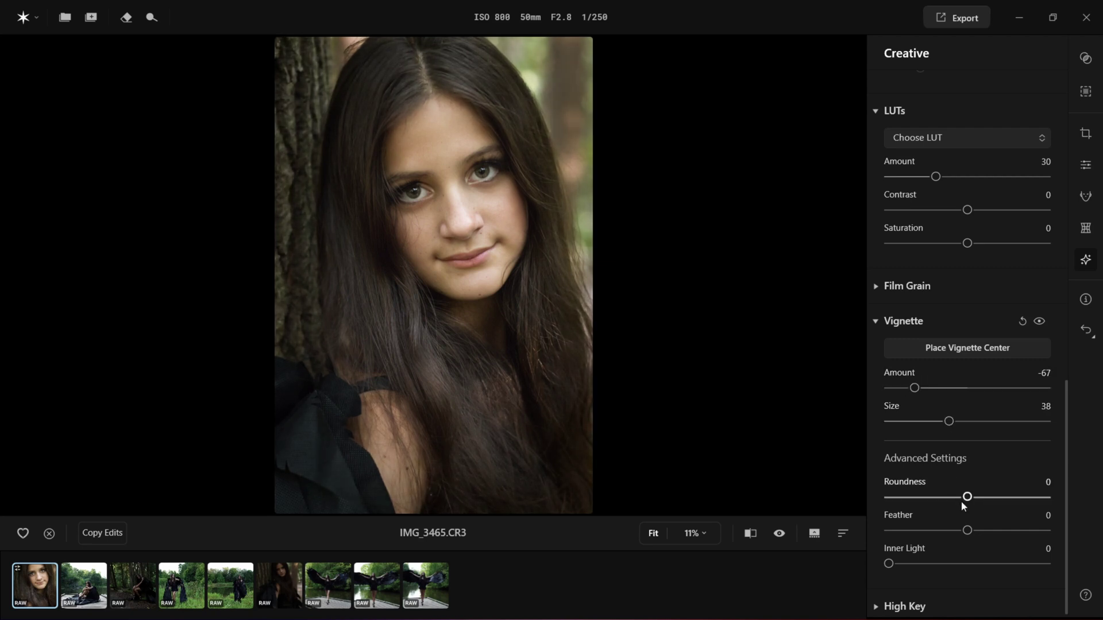
pyautogui.moveTo(1015, 527); pyautogui.dragTo(1046, 530)
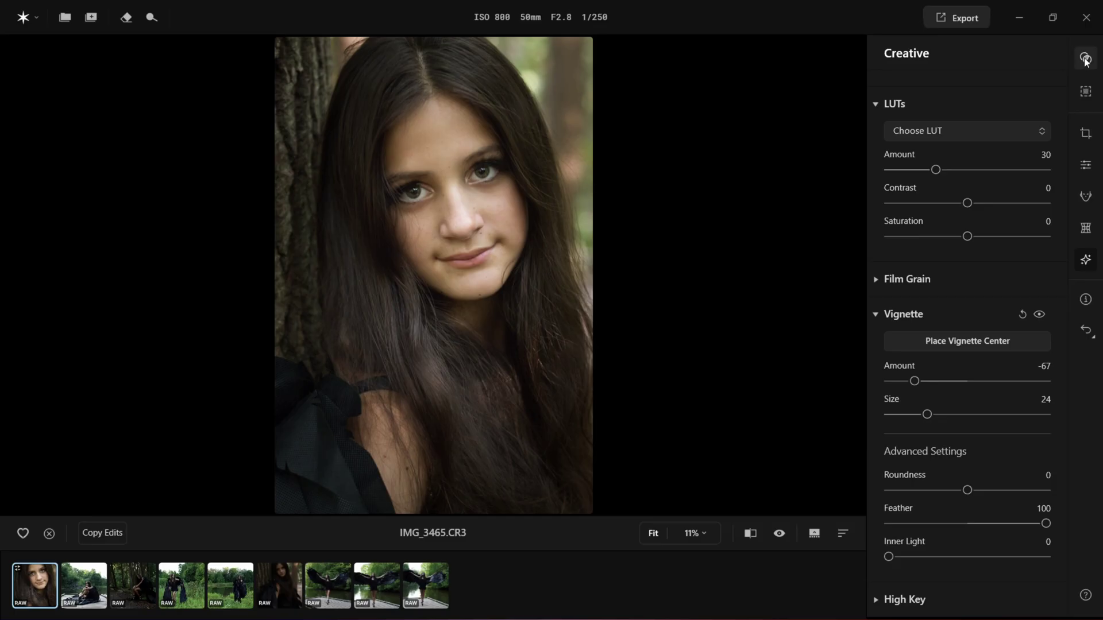
# Step: Create a custom preset from the current edits, entering a name that starts with "Hig"
pyautogui.click(1085, 59)
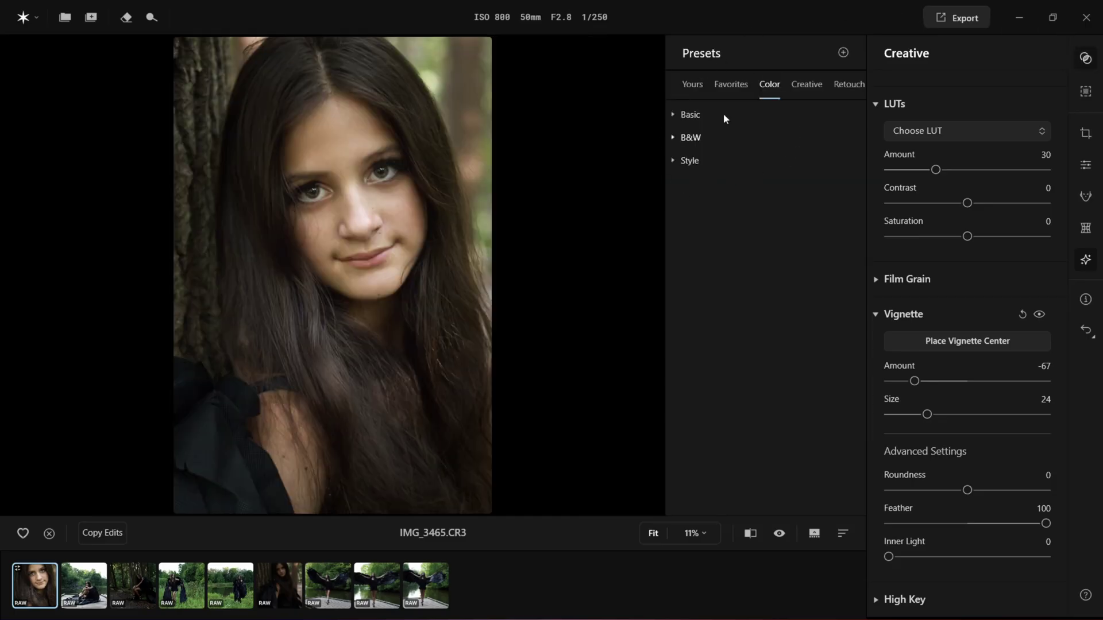
pyautogui.click(692, 85)
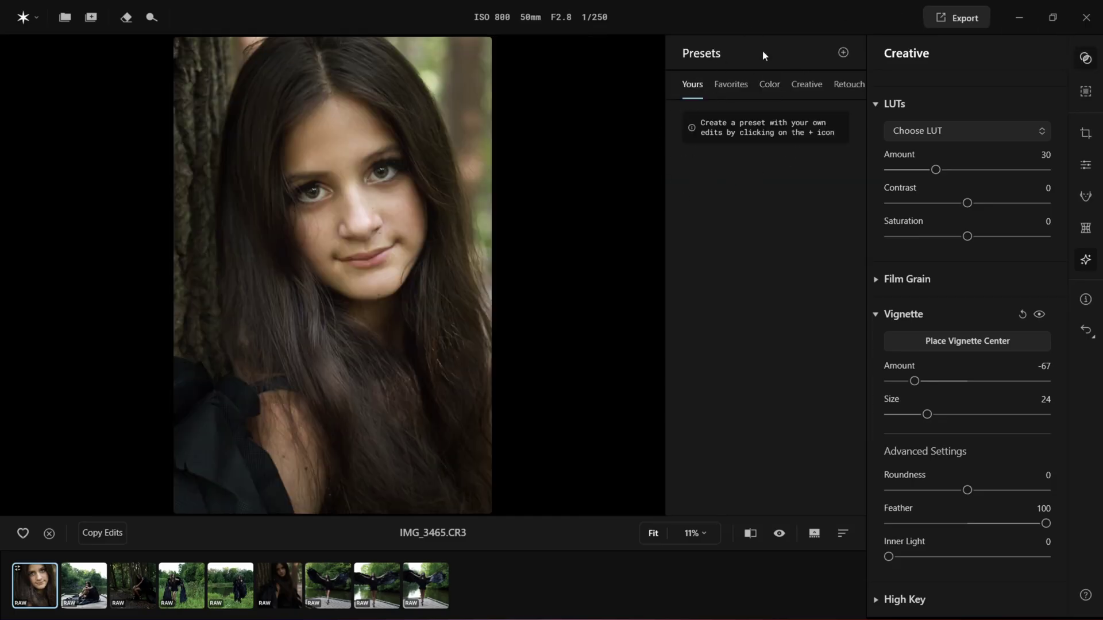
pyautogui.click(843, 54)
pyautogui.write('Hig')
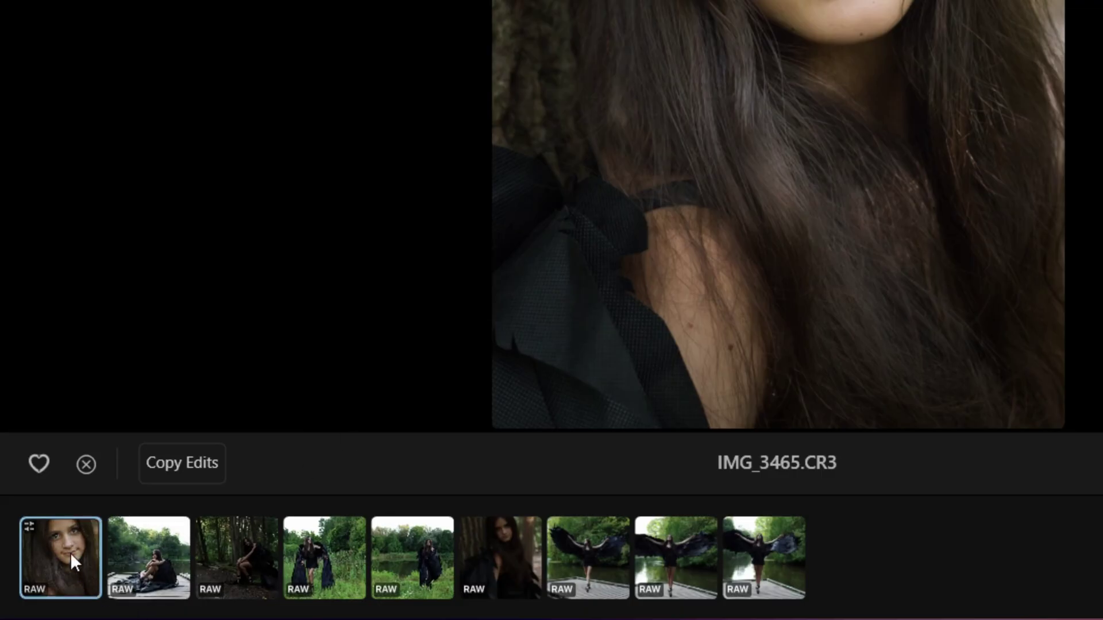
# Step: Copy the edits from IMG_3465.CR3 to CSI_4025.CR3 and compare the face before and after
pyautogui.click(172, 464)
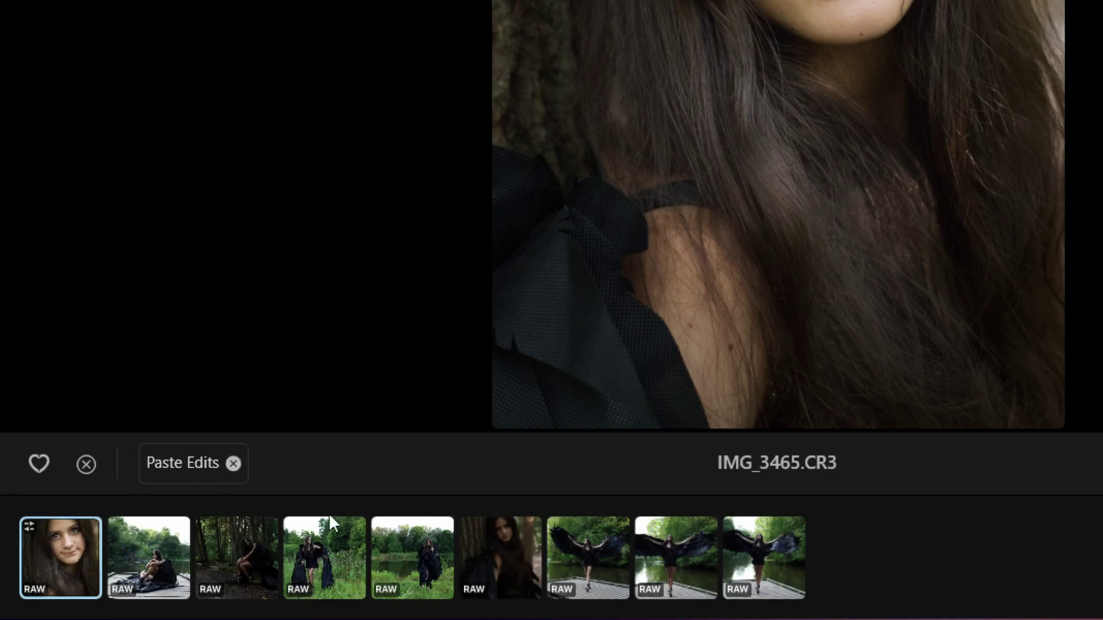
pyautogui.click(505, 553)
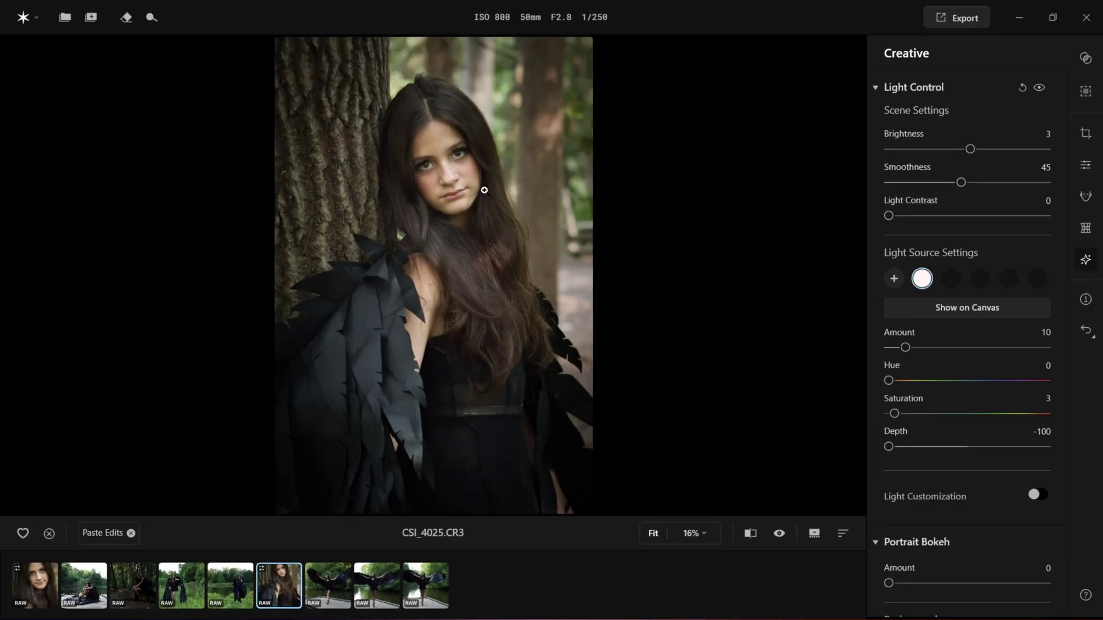
pyautogui.click(484, 191)
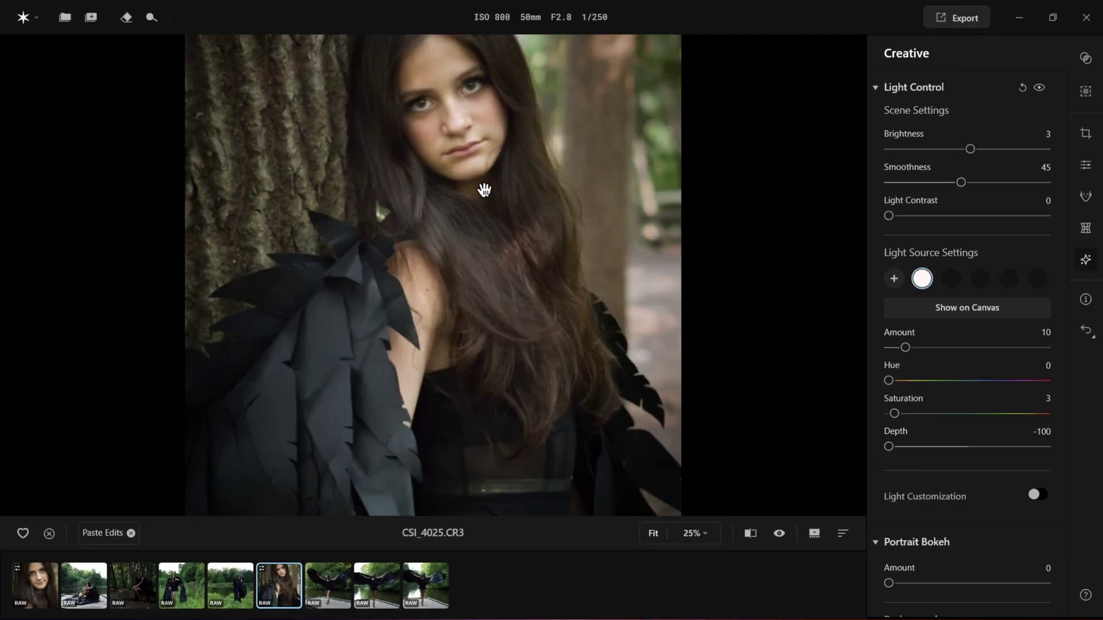
pyautogui.click(484, 190)
pyautogui.moveTo(520, 171); pyautogui.dragTo(515, 306)
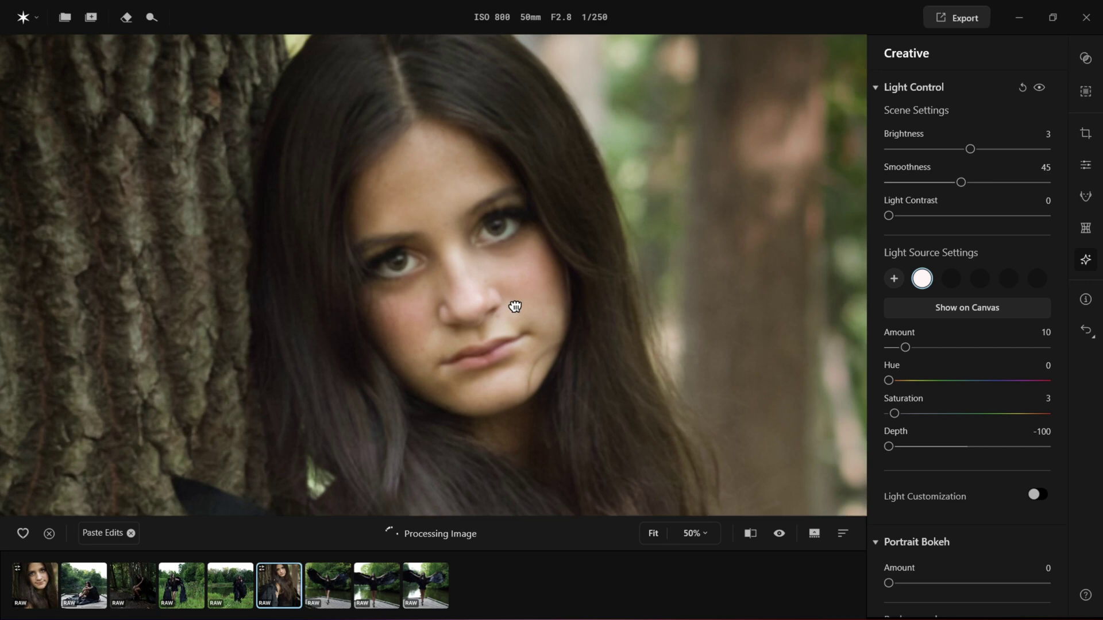
pyautogui.click(746, 534)
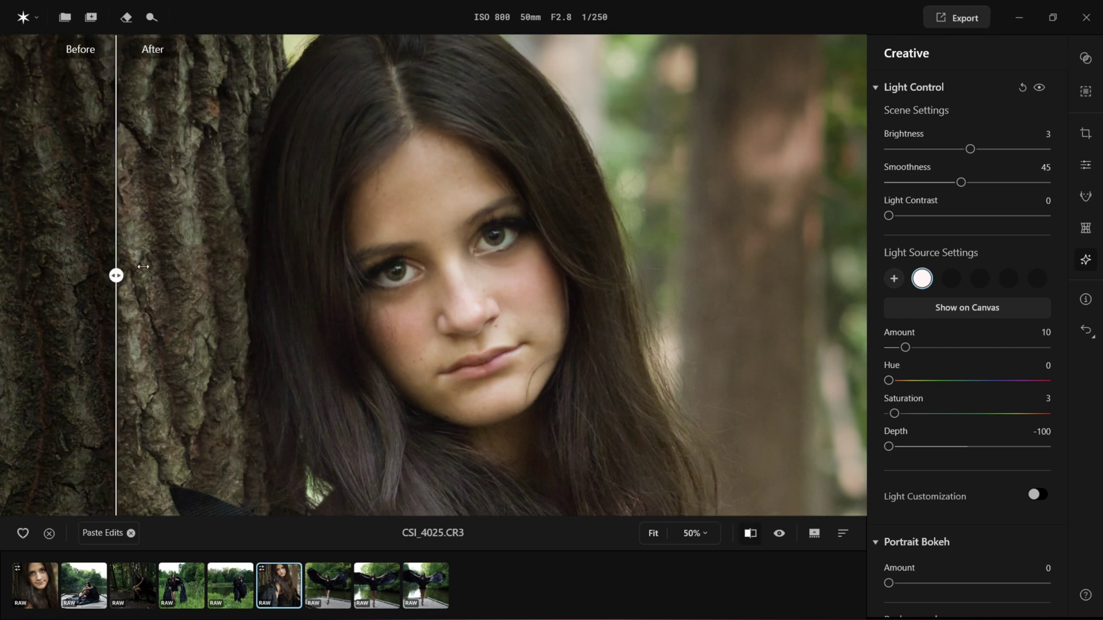
pyautogui.moveTo(116, 276); pyautogui.dragTo(592, 250)
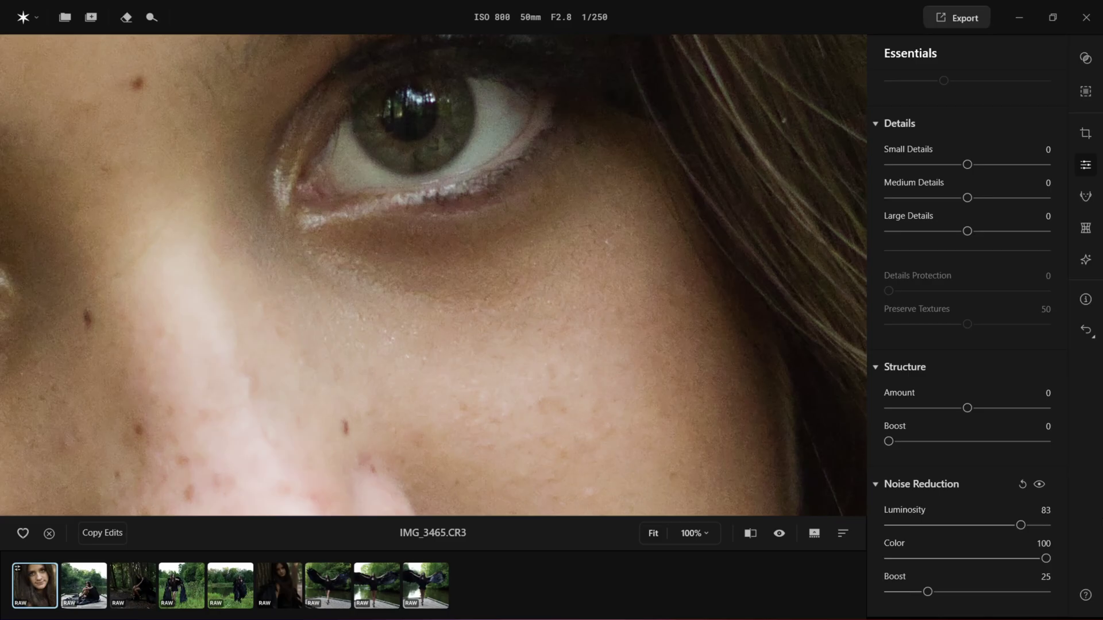
# Step: Raise the Noise Reduction Boost for IMG_3465.CR3
pyautogui.moveTo(946, 592); pyautogui.dragTo(995, 592)
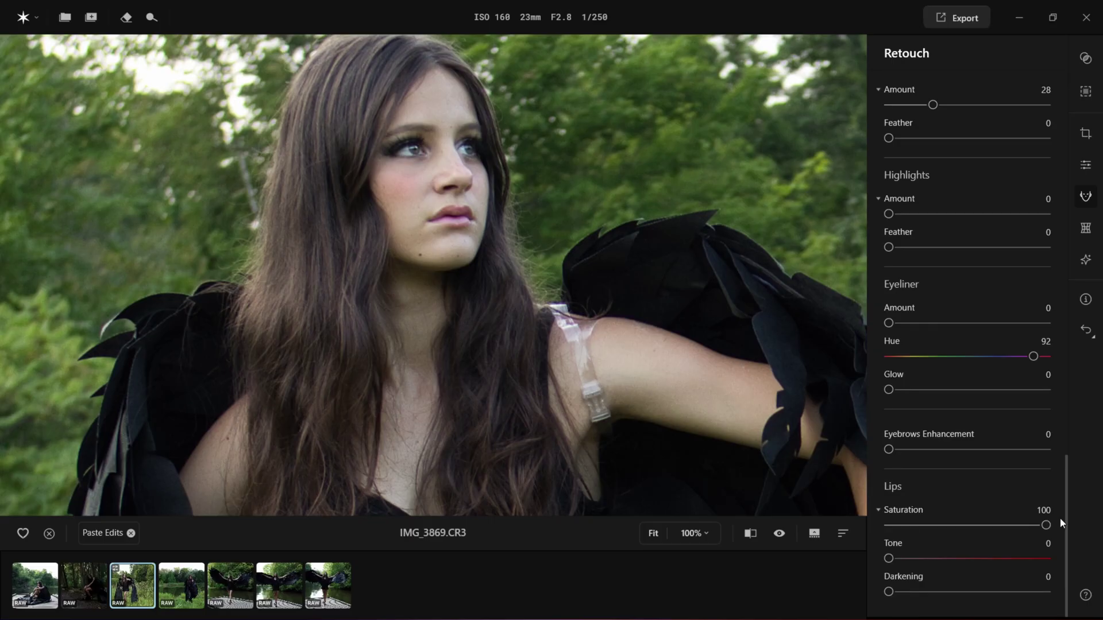
# Step: Compare the retouched face in IMG_3869.CR3 with the original in a before-and-after split view
pyautogui.click(751, 538)
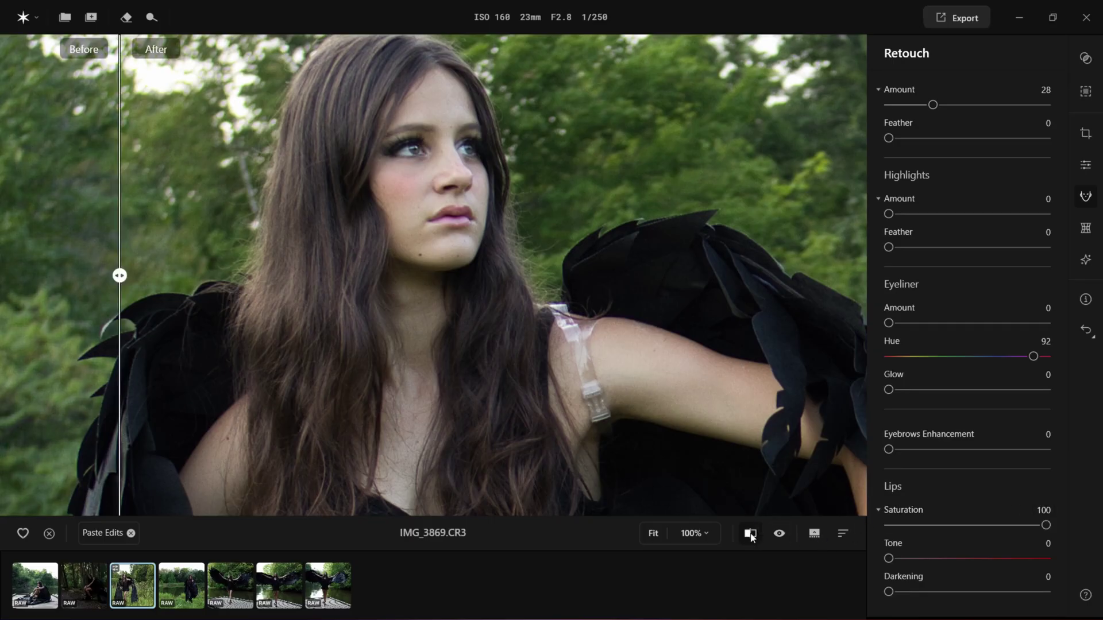
pyautogui.click(750, 536)
pyautogui.click(749, 533)
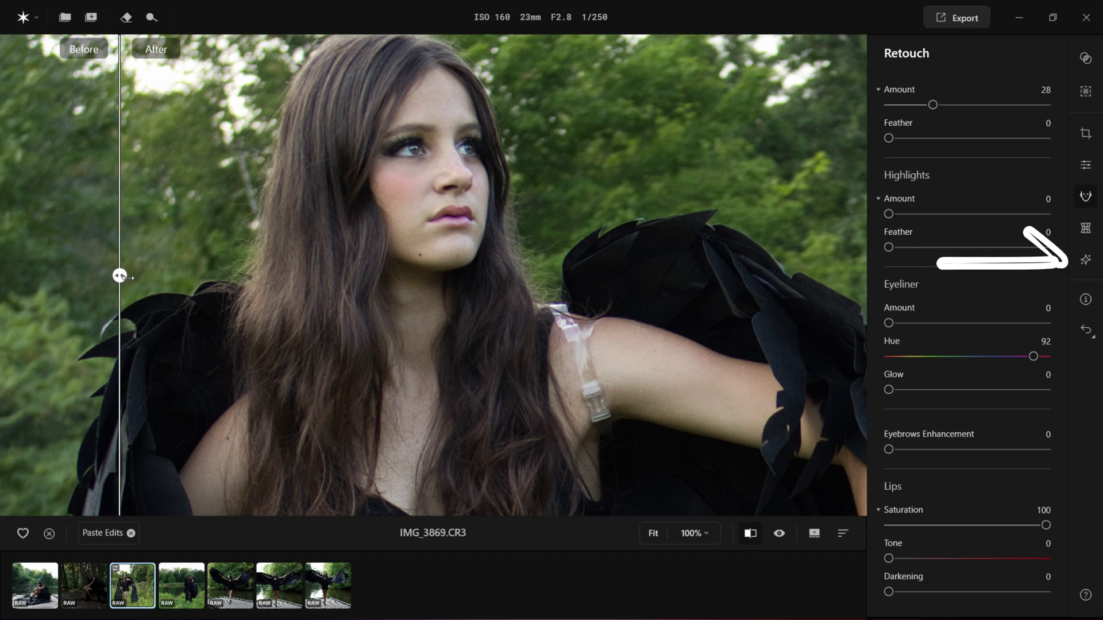
pyautogui.moveTo(119, 247)
pyautogui.mouseDown()
pyautogui.moveTo(664, 247)
pyautogui.moveTo(342, 249)
pyautogui.moveTo(569, 256)
pyautogui.mouseUp()
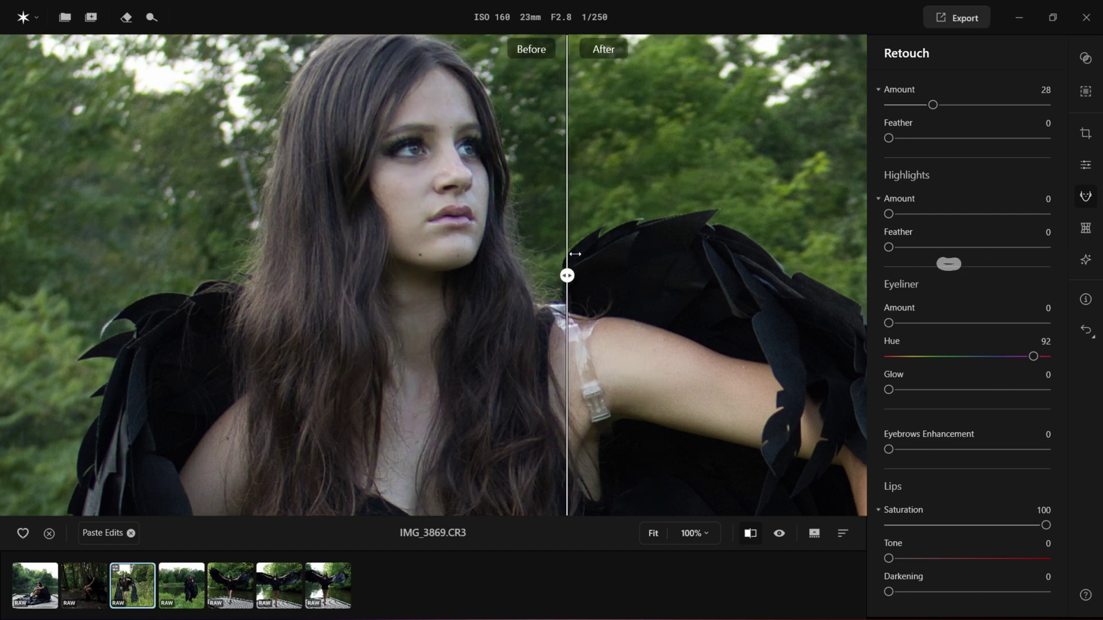
# Step: Apply the Long Beach LUT to IMG_3869.CR3, adjust its Amount and lower its Contrast
pyautogui.click(1086, 228)
pyautogui.click(1086, 260)
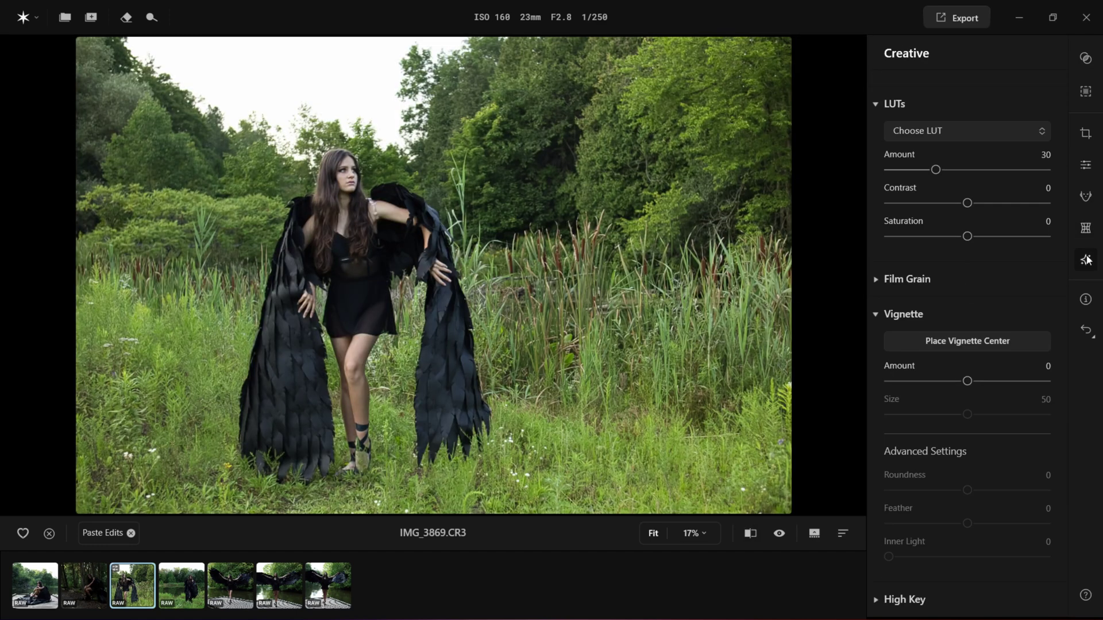
pyautogui.click(1042, 131)
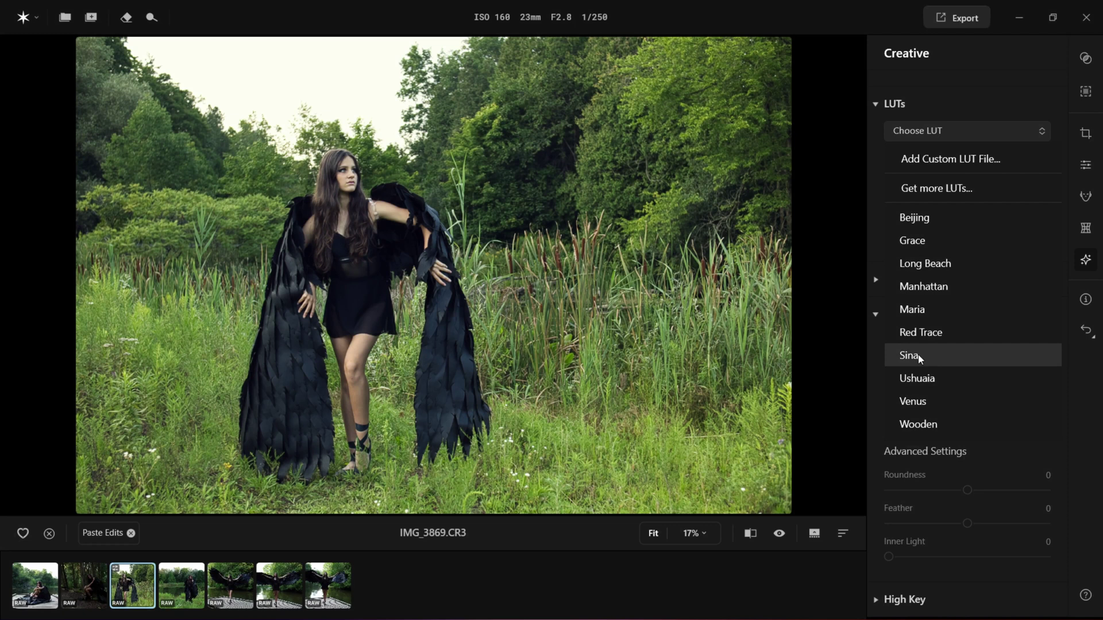
pyautogui.click(917, 263)
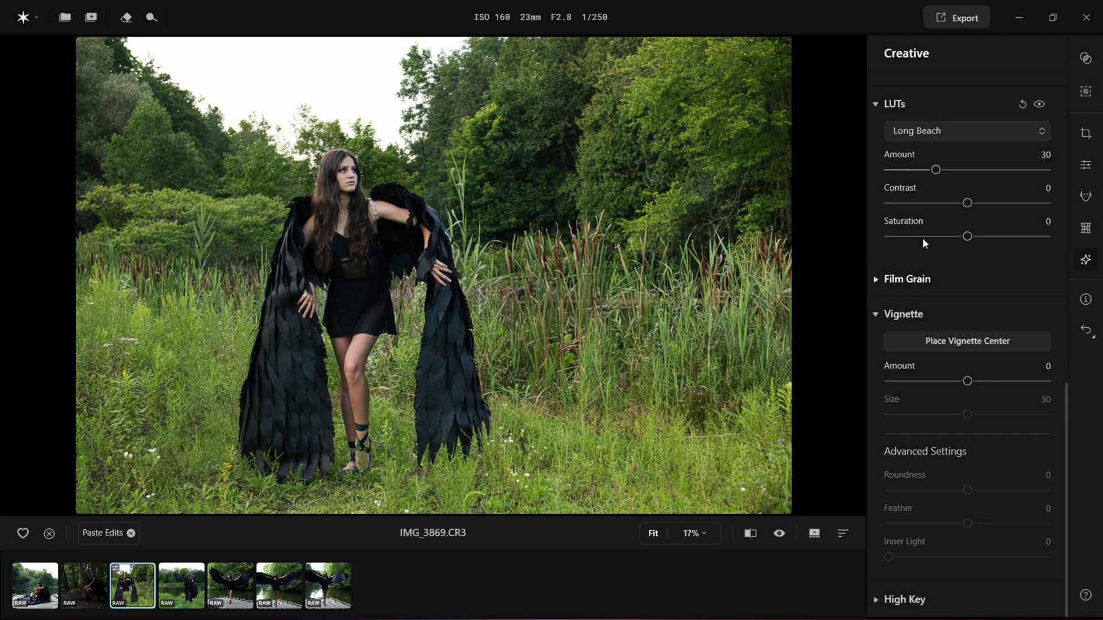
pyautogui.moveTo(936, 170); pyautogui.dragTo(1012, 169)
pyautogui.moveTo(905, 180); pyautogui.dragTo(900, 179)
pyautogui.moveTo(968, 204)
pyautogui.mouseDown()
pyautogui.moveTo(1022, 207)
pyautogui.moveTo(888, 207)
pyautogui.mouseUp()
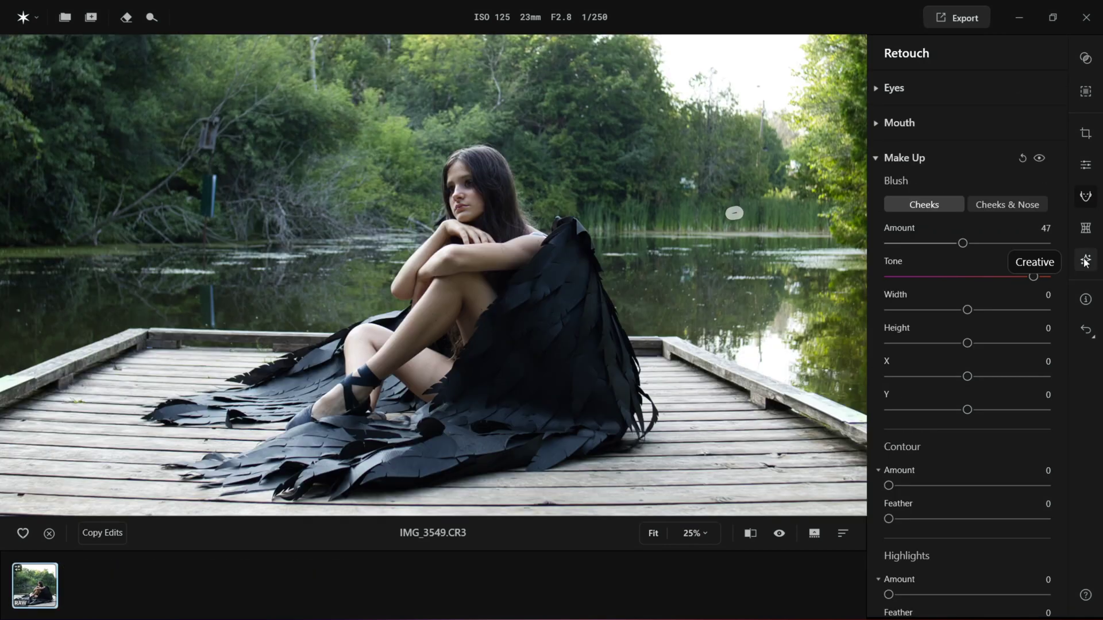
# Step: Examine the Lens Blur around the subject's hair at 100% in Adobe Lightroom
pyautogui.click(1086, 261)
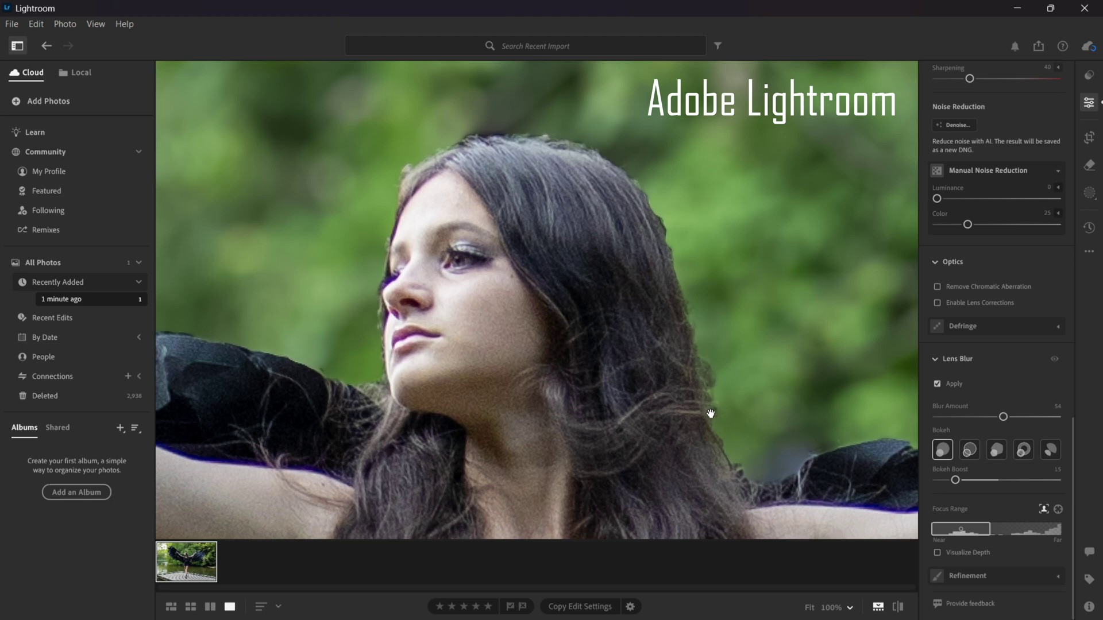
pyautogui.moveTo(570, 288)
pyautogui.mouseDown()
pyautogui.moveTo(519, 315)
pyautogui.moveTo(492, 259)
pyautogui.moveTo(500, 264)
pyautogui.mouseUp()
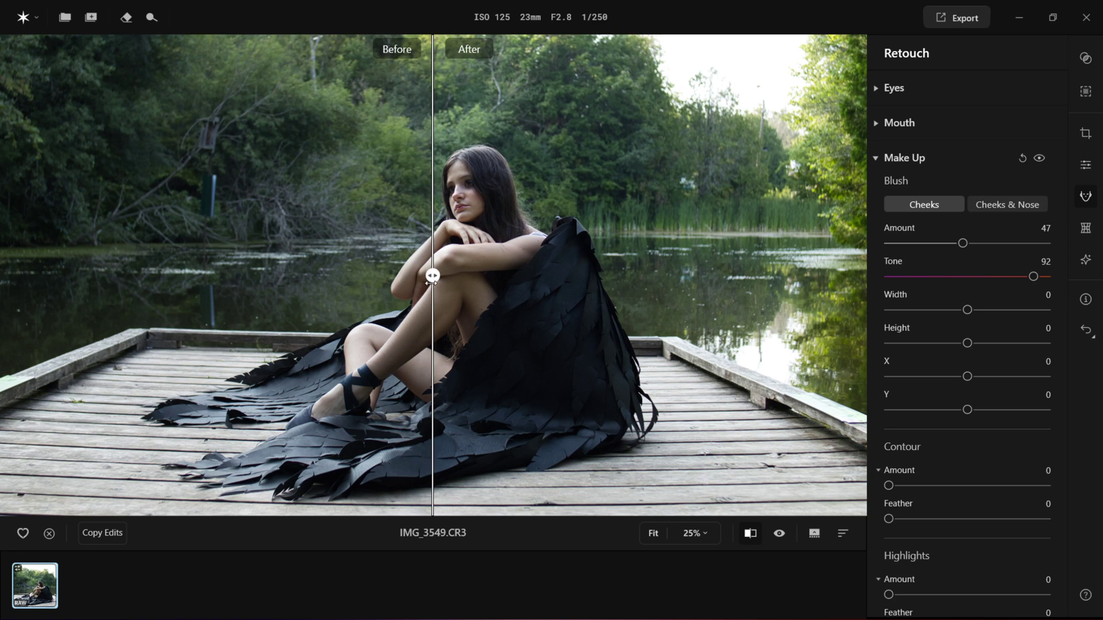
# Step: Compare IMG_3549.CR3 with its original in the split view and by toggling all edits off and on
pyautogui.moveTo(431, 274)
pyautogui.mouseDown()
pyautogui.moveTo(532, 275)
pyautogui.moveTo(377, 275)
pyautogui.moveTo(581, 274)
pyautogui.moveTo(75, 275)
pyautogui.mouseUp()
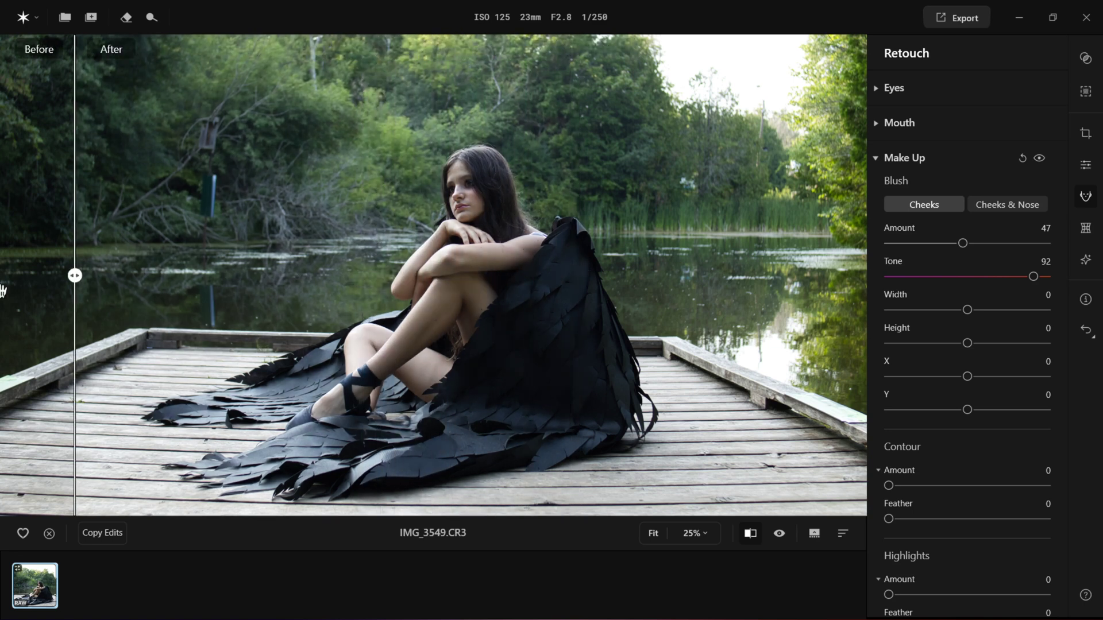
pyautogui.click(749, 541)
pyautogui.click(776, 538)
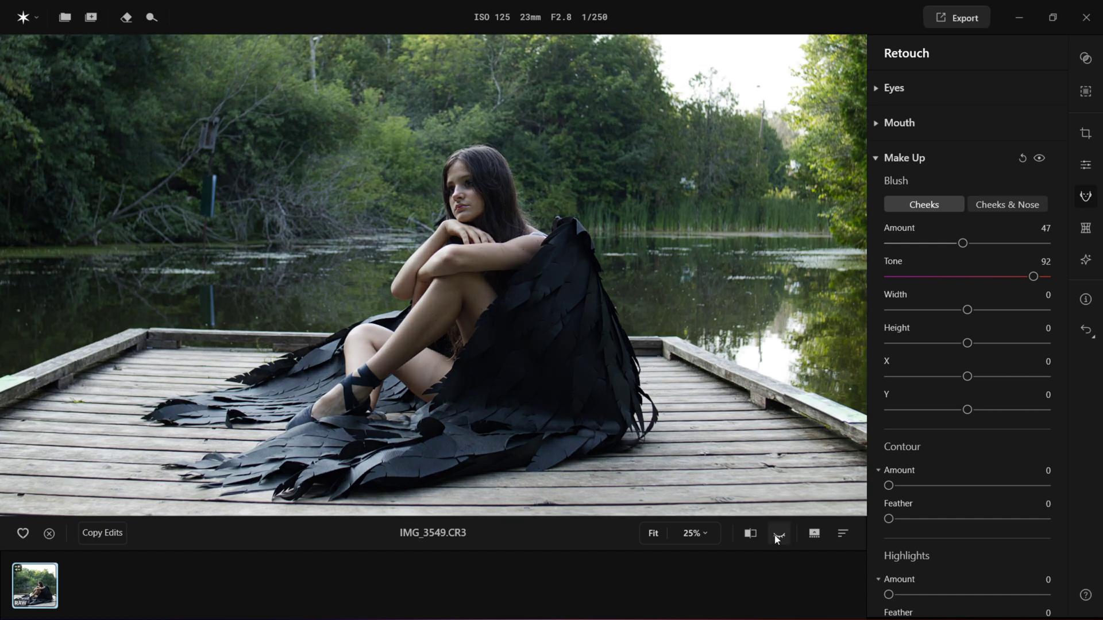
pyautogui.click(777, 539)
pyautogui.click(777, 539)
pyautogui.click(776, 539)
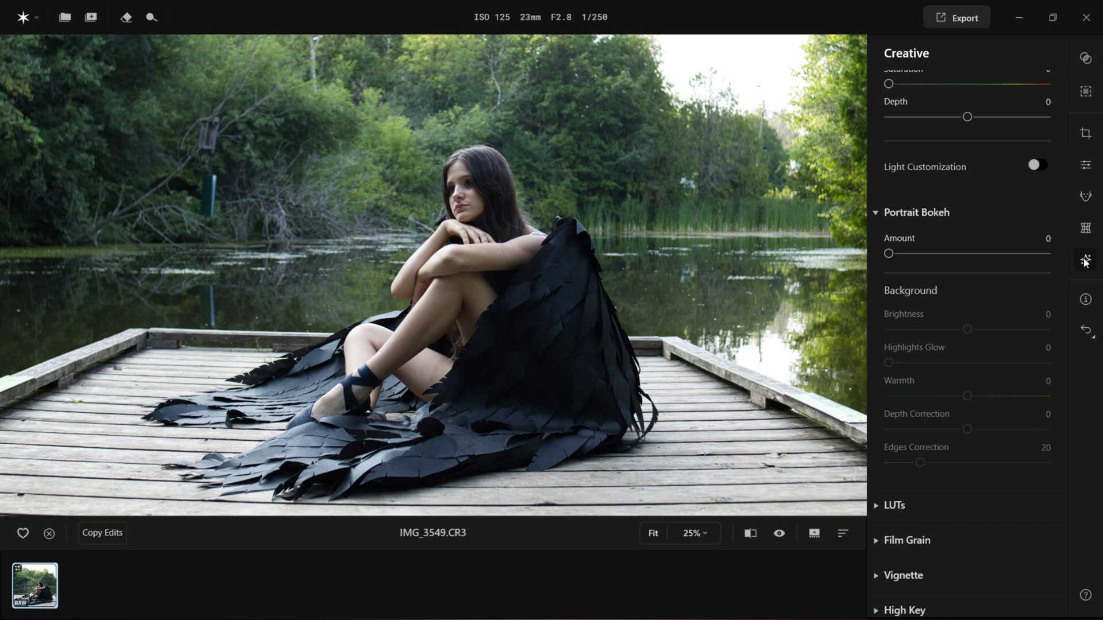
# Step: Apply Portrait Bokeh to IMG_3549.CR3 with Amount 37, Depth Correction 48 and Edges Correction 20, and check it against the original
pyautogui.moveTo(889, 255); pyautogui.dragTo(1005, 253)
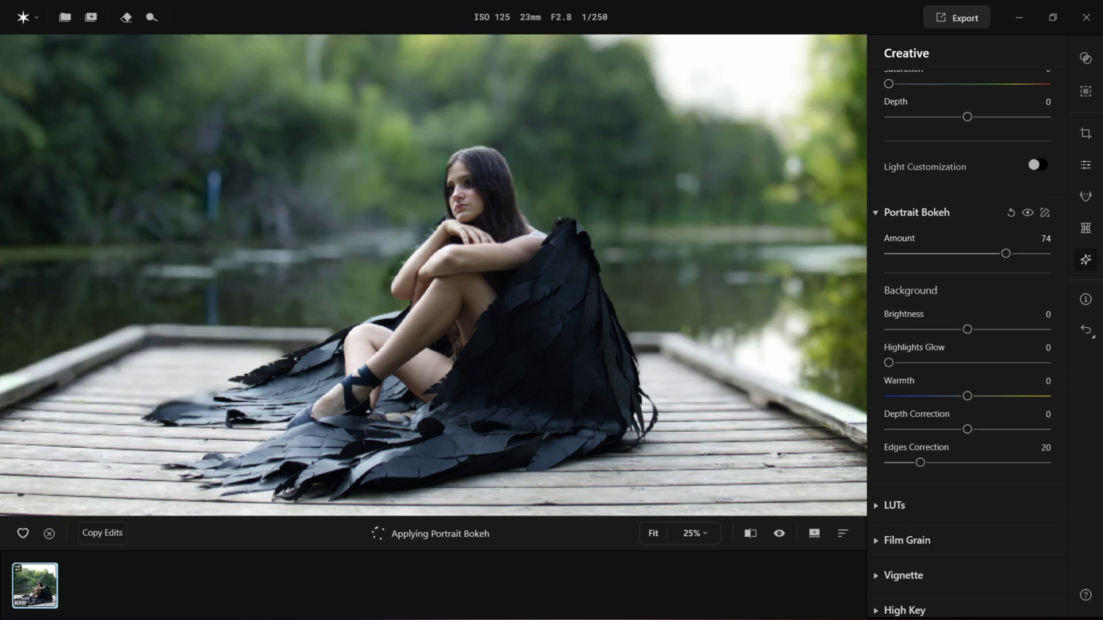
pyautogui.moveTo(1005, 254); pyautogui.dragTo(947, 253)
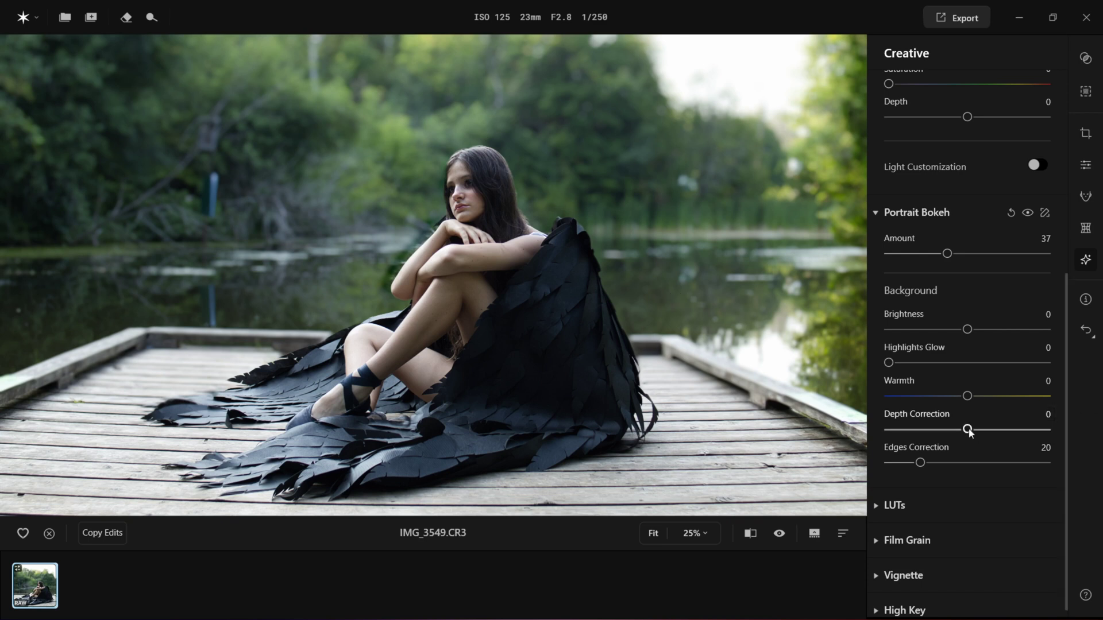
pyautogui.click(943, 466)
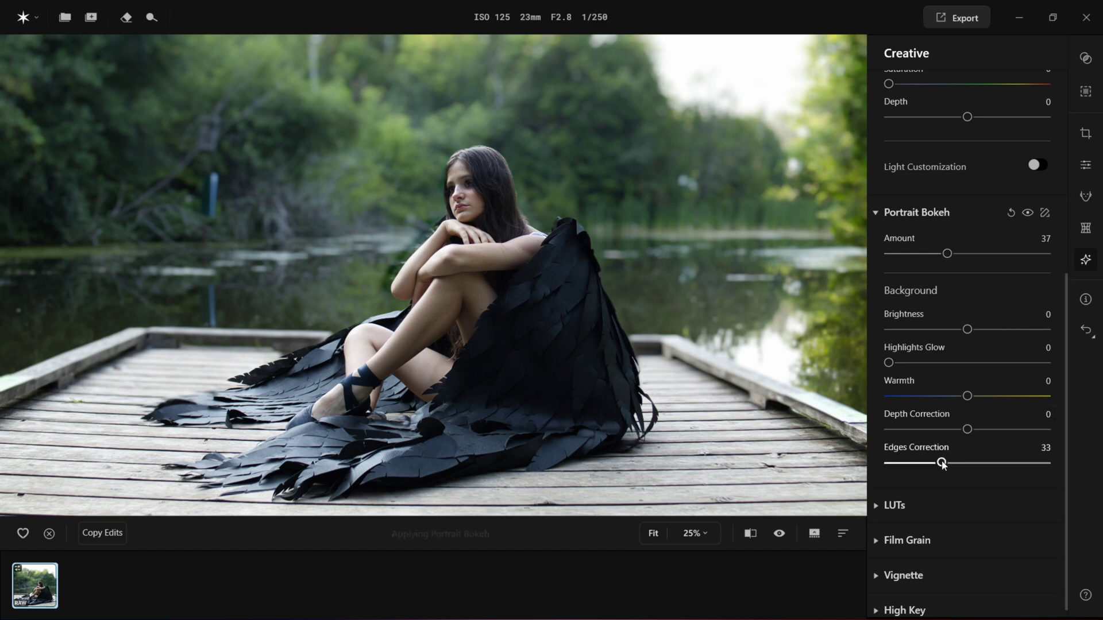
pyautogui.moveTo(967, 429); pyautogui.dragTo(1006, 430)
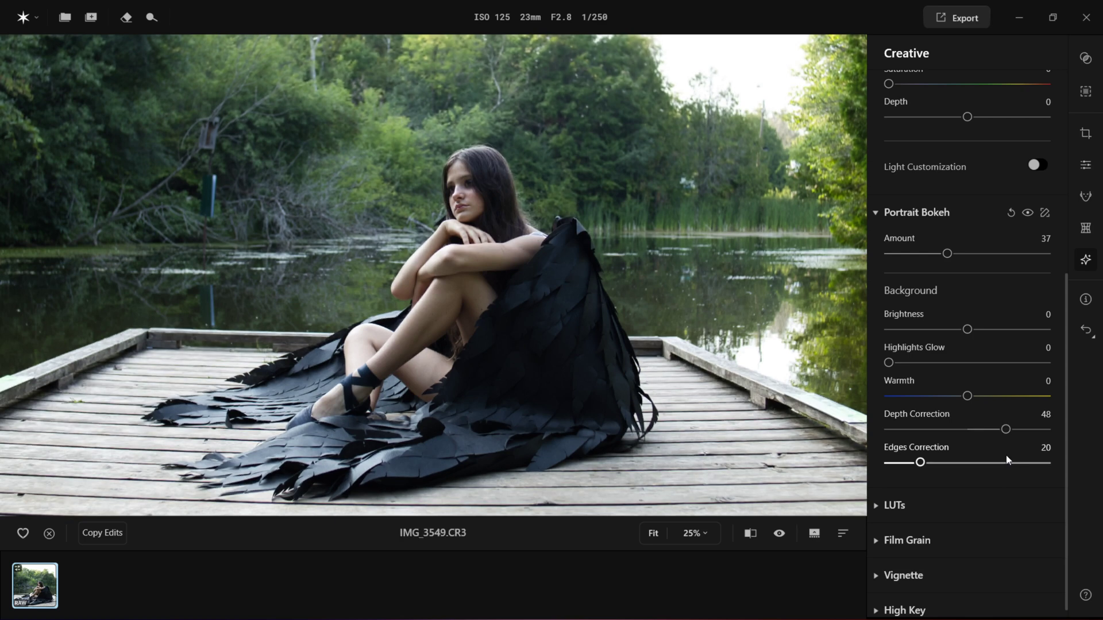
pyautogui.click(785, 537)
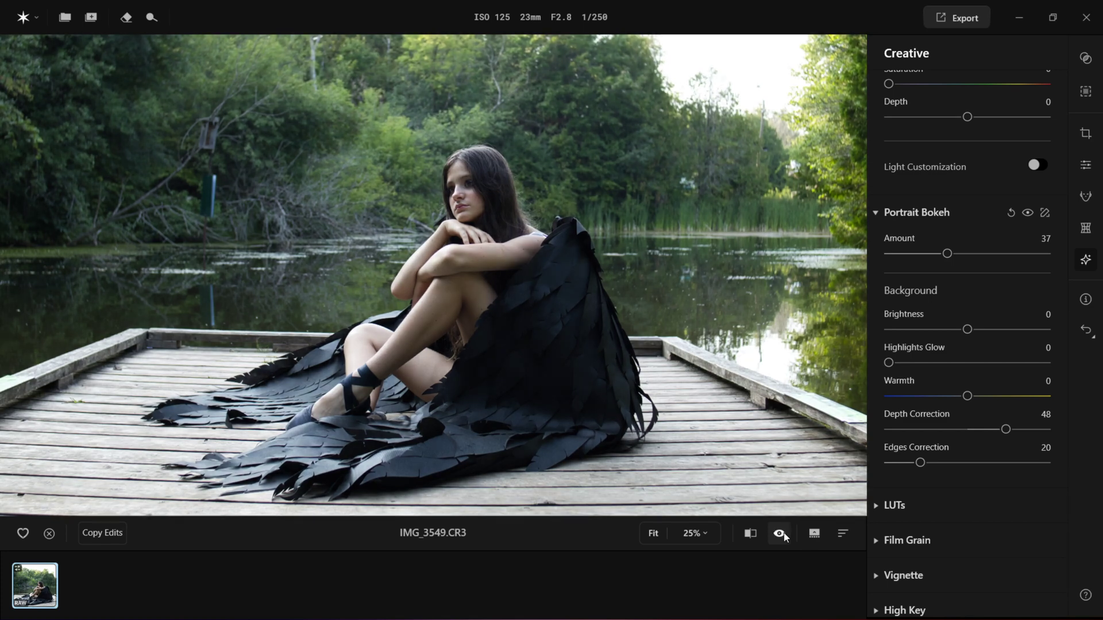
# Step: Show IMG_3549.CR3 against its original in the split before-and-after view
pyautogui.click(751, 533)
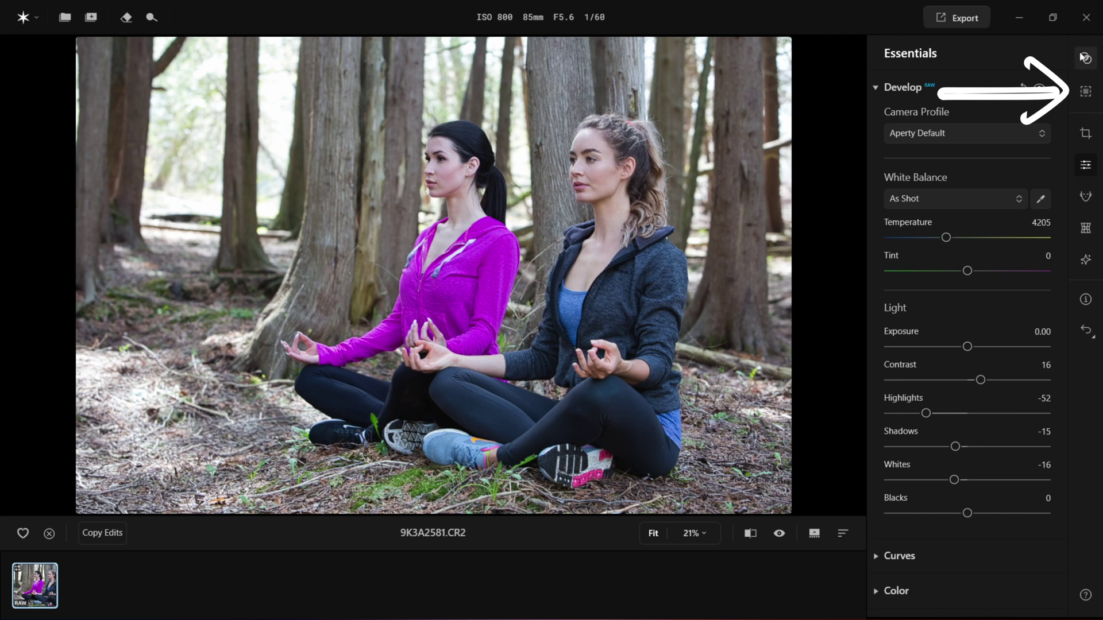
# Step: Create an automatic background mask on 9K3A2581.CR2
pyautogui.click(1087, 93)
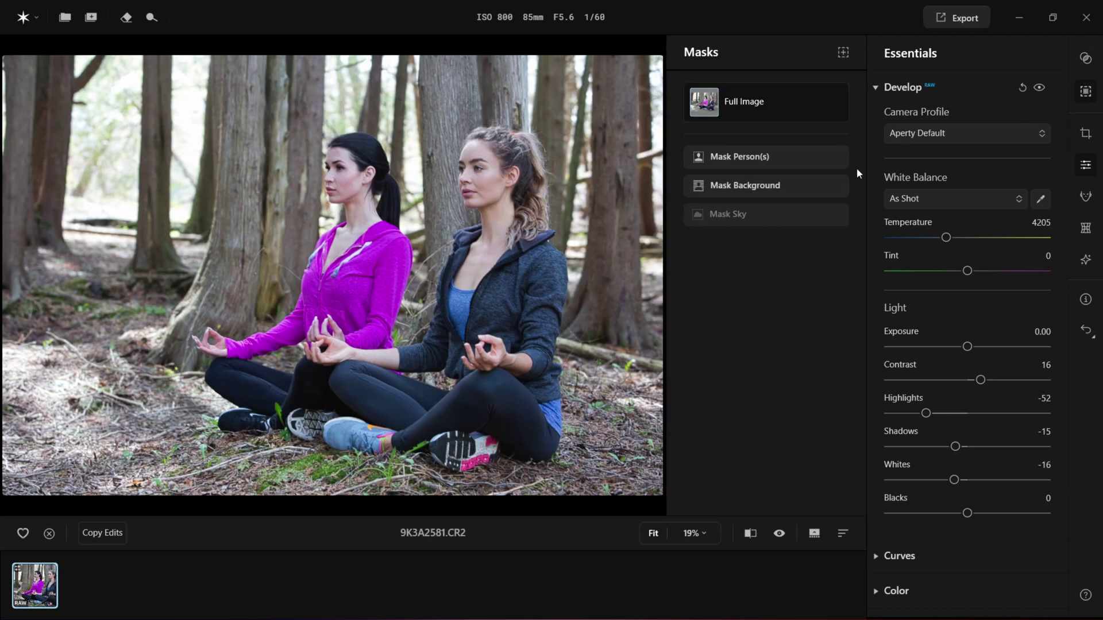
pyautogui.click(743, 185)
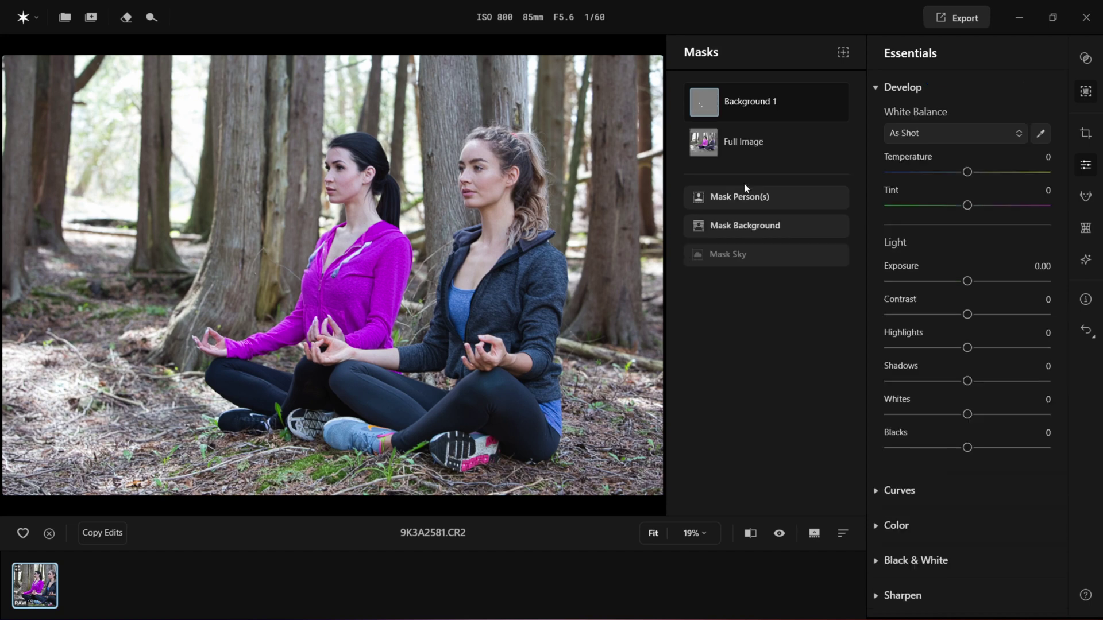
pyautogui.moveTo(729, 101)
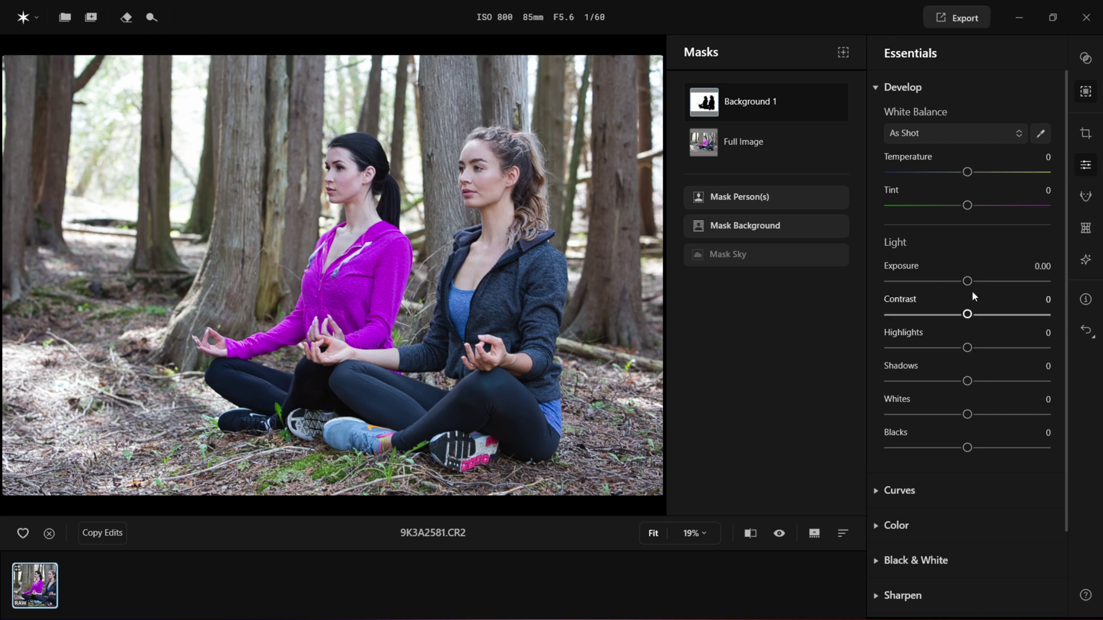
# Step: Adjust the masked background to Exposure -0.44, Highlights -100, Shadows -10, Whites -21 and Vibrance 10, and compare it with the original across the photo
pyautogui.moveTo(967, 281); pyautogui.dragTo(953, 282)
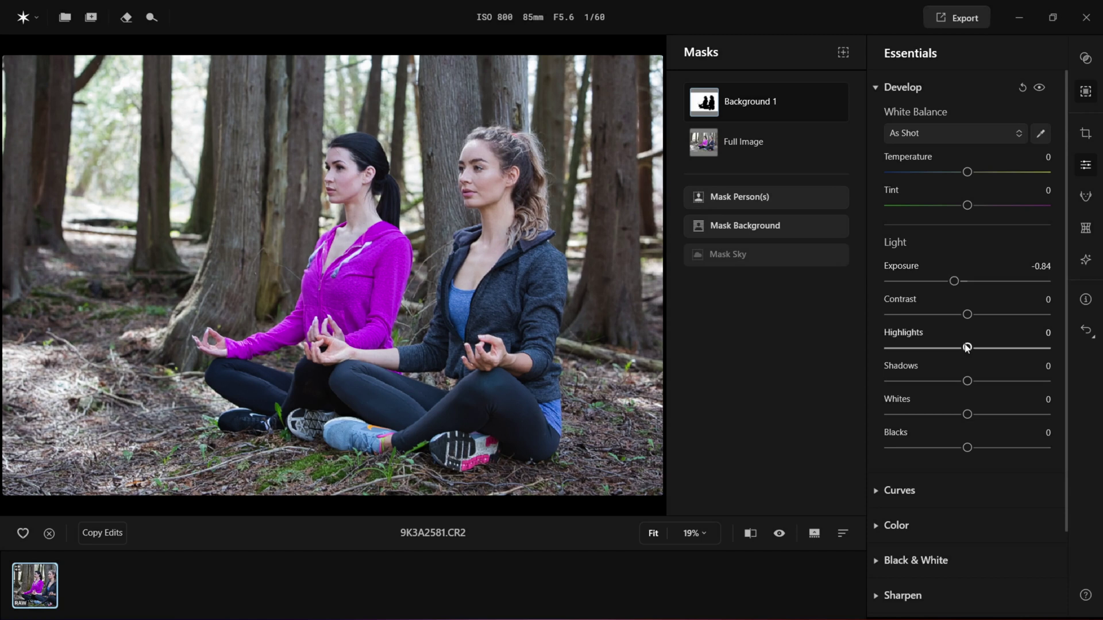
pyautogui.moveTo(968, 347); pyautogui.dragTo(854, 336)
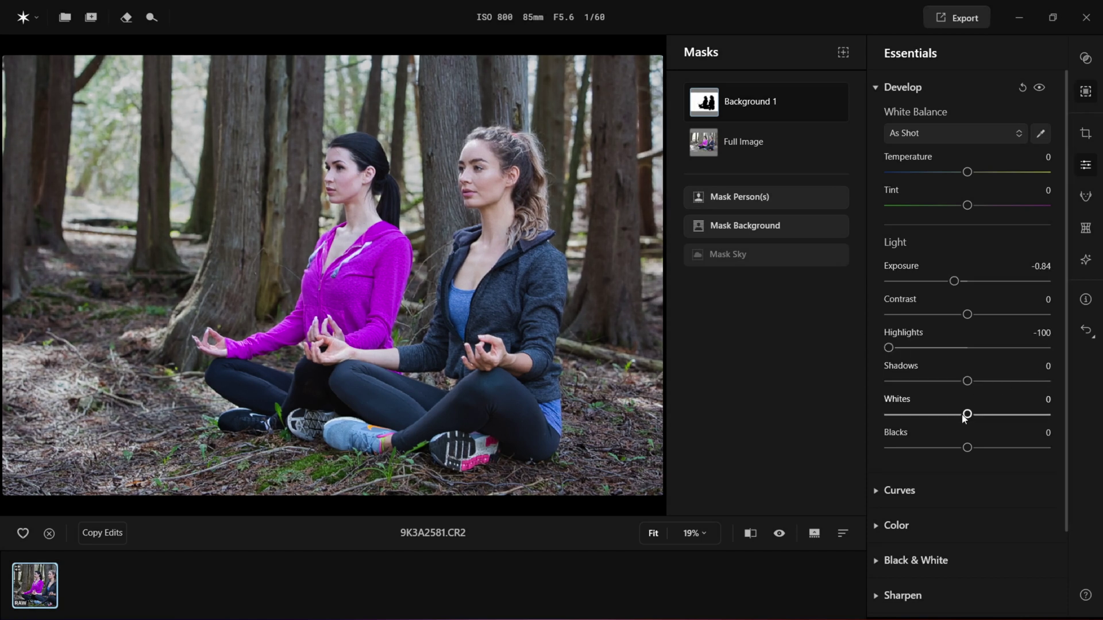
pyautogui.moveTo(968, 414); pyautogui.dragTo(919, 382)
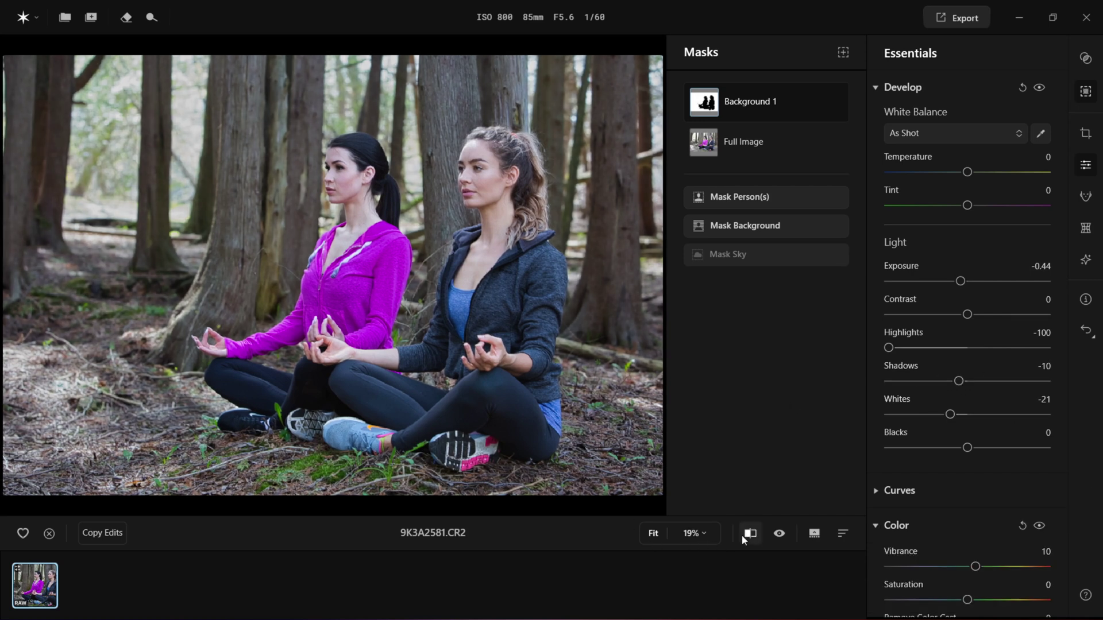
pyautogui.click(746, 534)
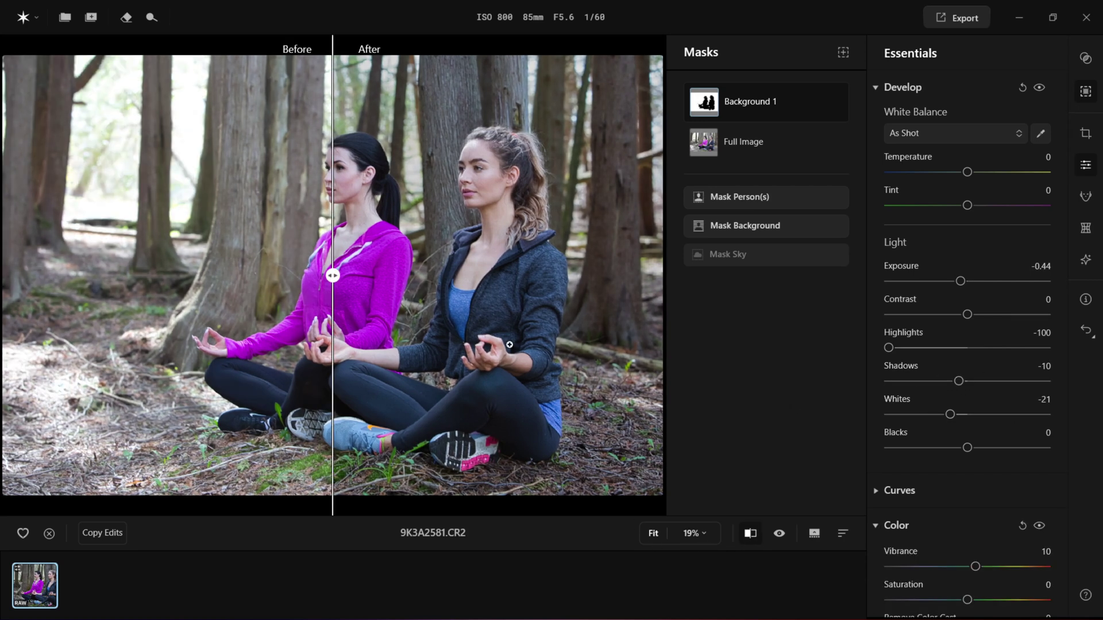
pyautogui.moveTo(333, 277); pyautogui.dragTo(76, 348)
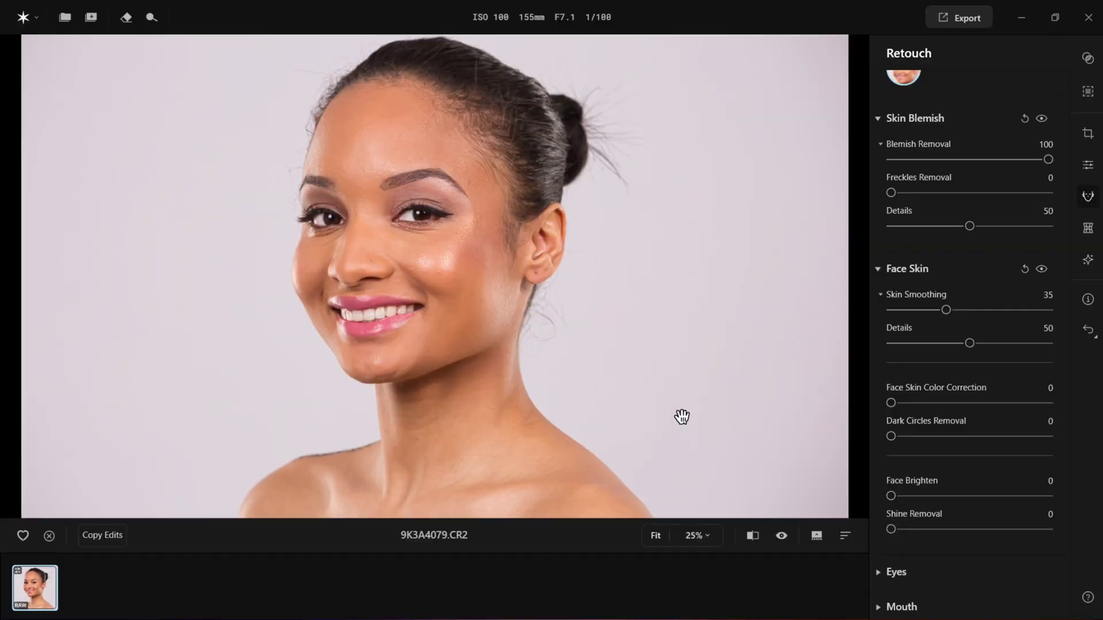
# Step: Set Face Skin Color Correction to 100 on 9K3A4079.CR2 while checking the face at 100%
pyautogui.hotkey('ctrl', '=')
pyautogui.hotkey('ctrl', '=')
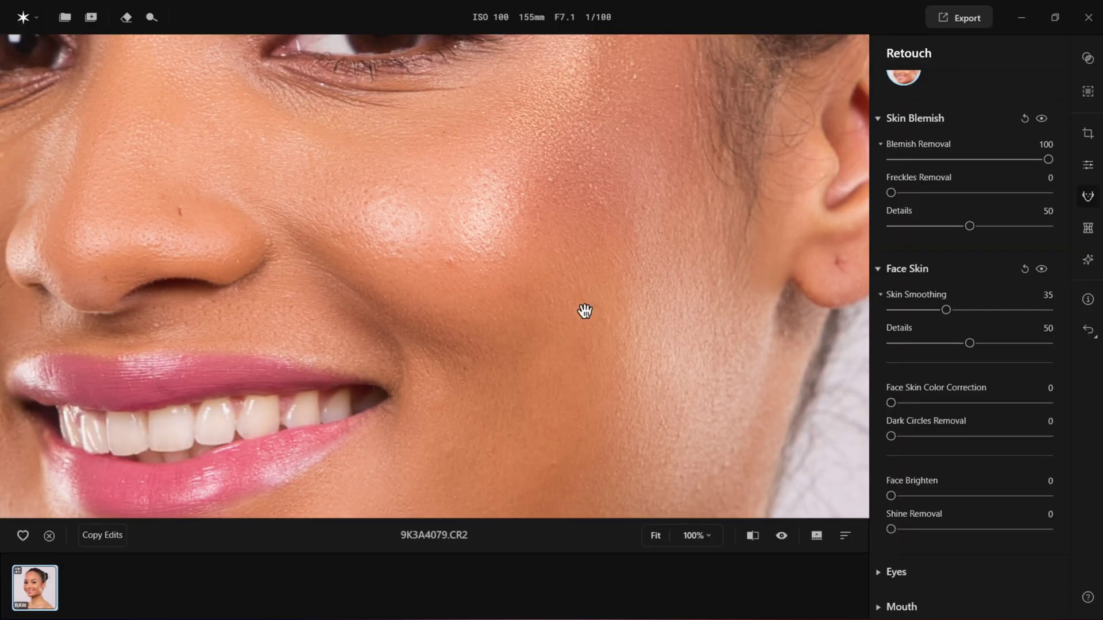
pyautogui.moveTo(485, 247); pyautogui.dragTo(628, 286)
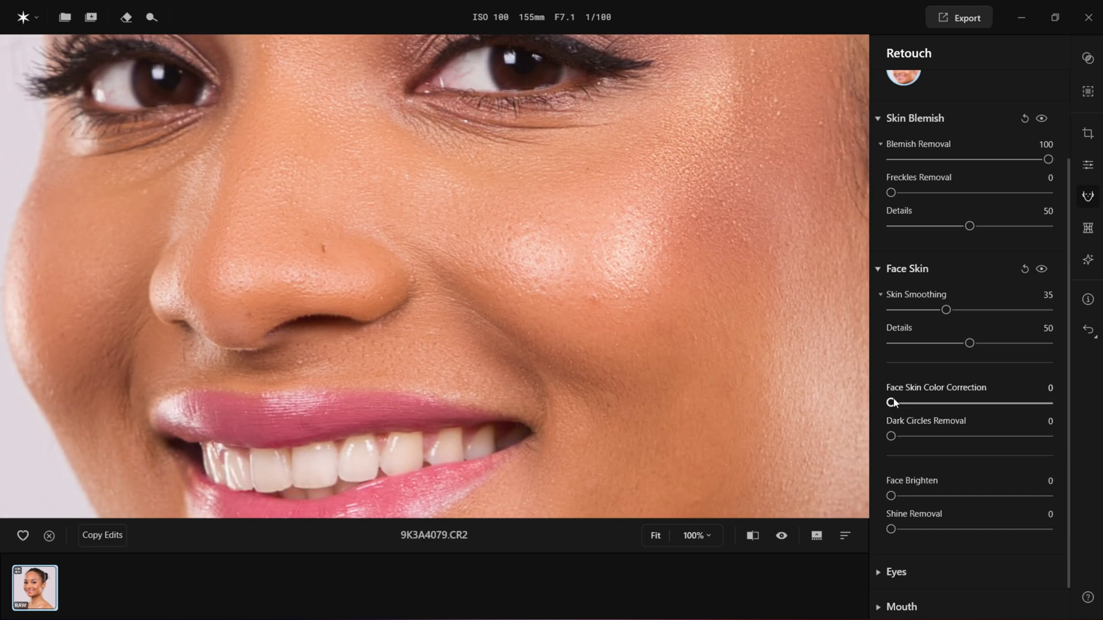
pyautogui.moveTo(889, 403); pyautogui.dragTo(1076, 395)
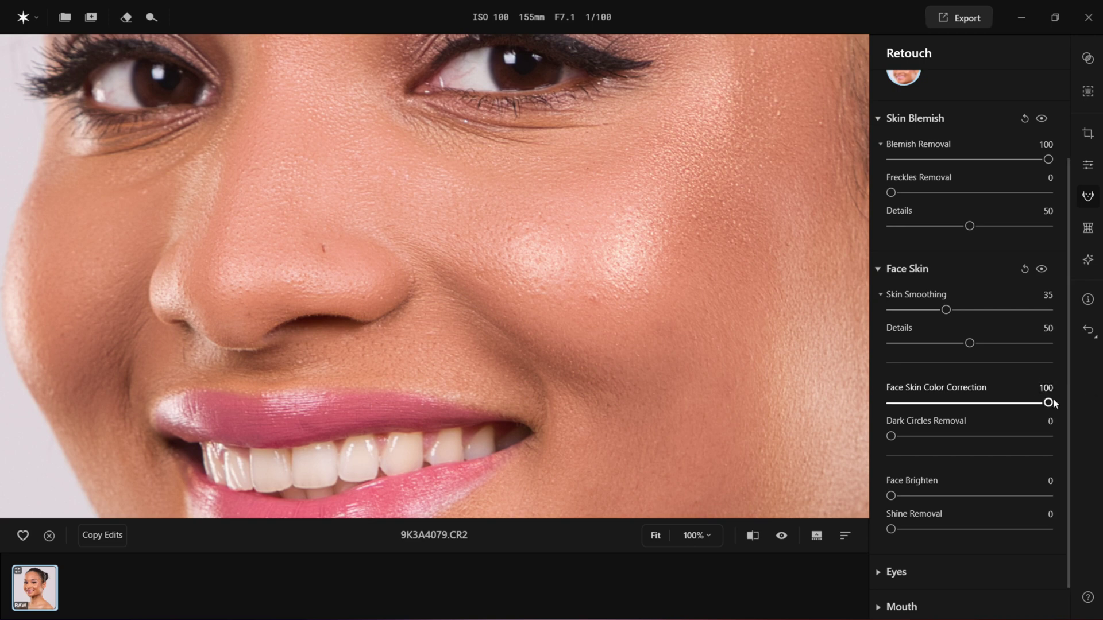
pyautogui.moveTo(1049, 403)
pyautogui.mouseDown()
pyautogui.moveTo(832, 406)
pyautogui.moveTo(1055, 403)
pyautogui.mouseUp()
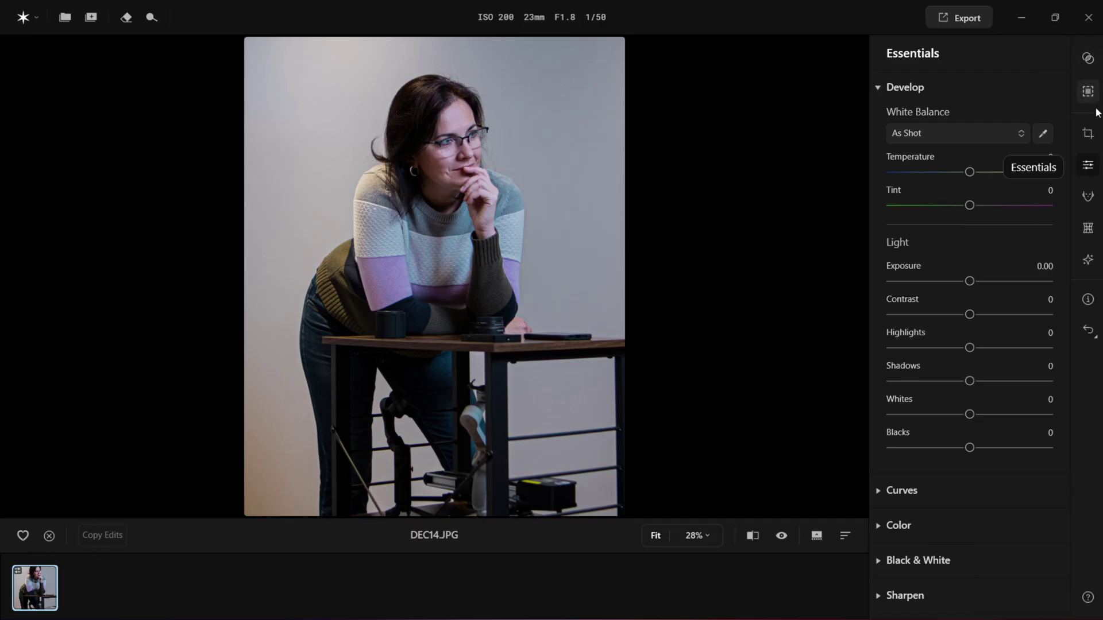
# Step: Add a Light Control source with Amount 20 to DEC14.JPG and place it near the photo's upper-right corner
pyautogui.click(1096, 260)
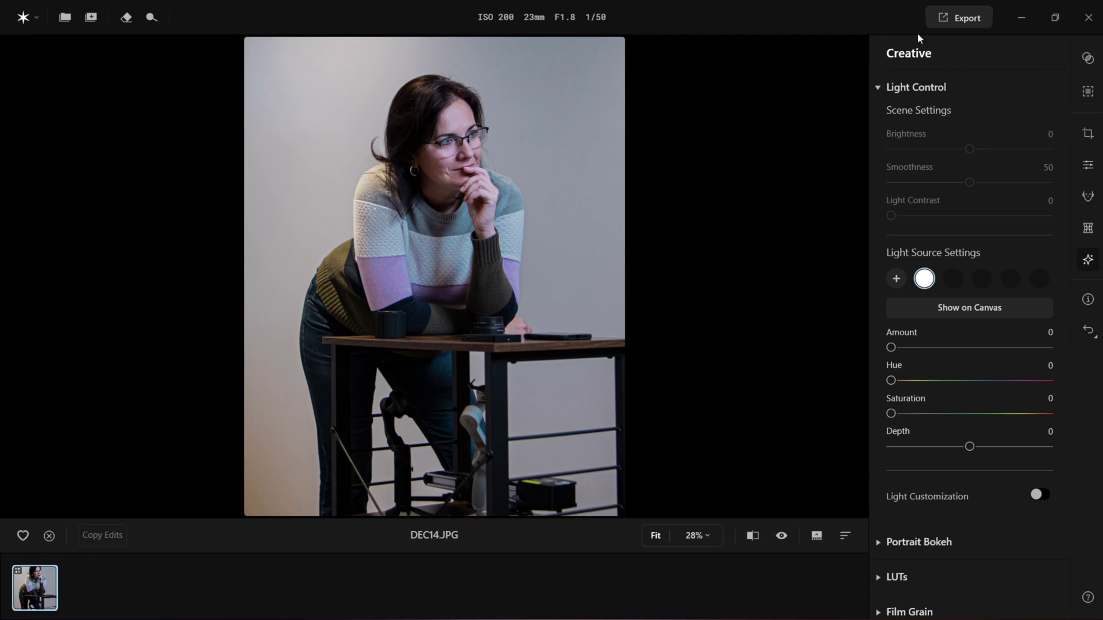
pyautogui.click(923, 347)
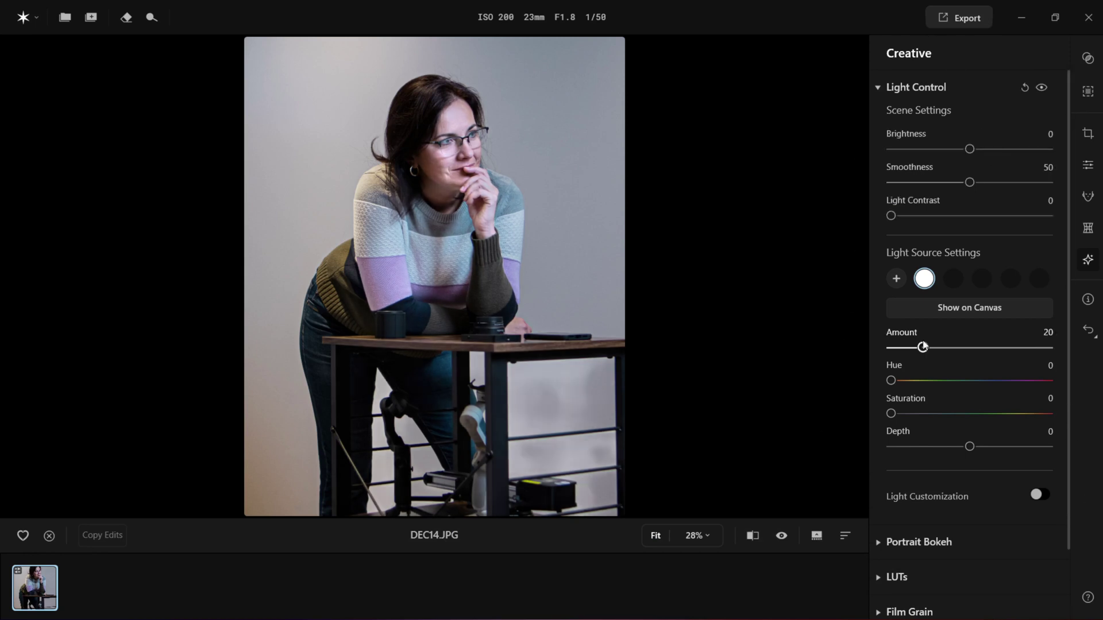
pyautogui.click(965, 311)
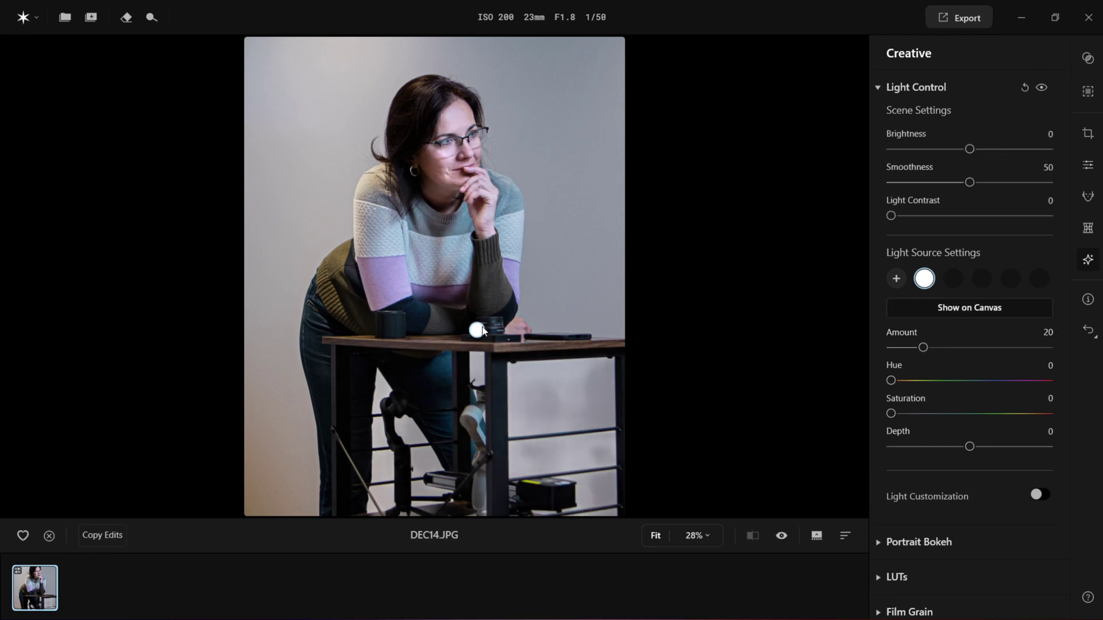
pyautogui.moveTo(483, 330); pyautogui.dragTo(587, 58)
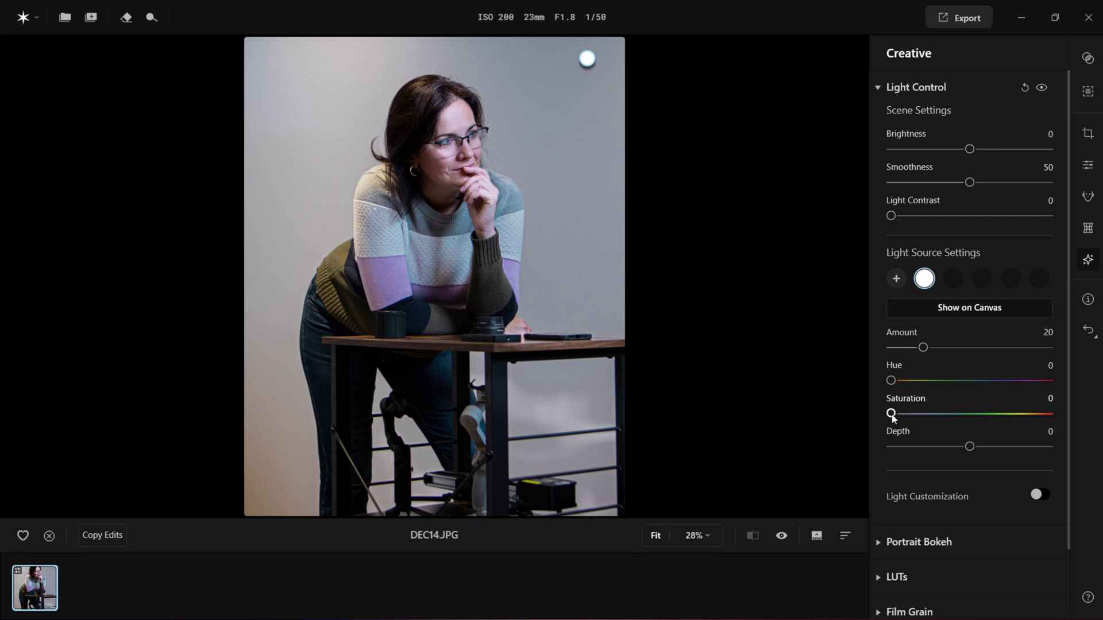
# Step: Set the light source to Hue 18, Saturation 7 and Depth -26, with scene Brightness 2 and Smoothness 100
pyautogui.moveTo(891, 380)
pyautogui.mouseDown()
pyautogui.moveTo(918, 380)
pyautogui.moveTo(899, 381)
pyautogui.mouseUp()
pyautogui.moveTo(969, 447)
pyautogui.mouseDown()
pyautogui.moveTo(893, 446)
pyautogui.moveTo(954, 444)
pyautogui.mouseUp()
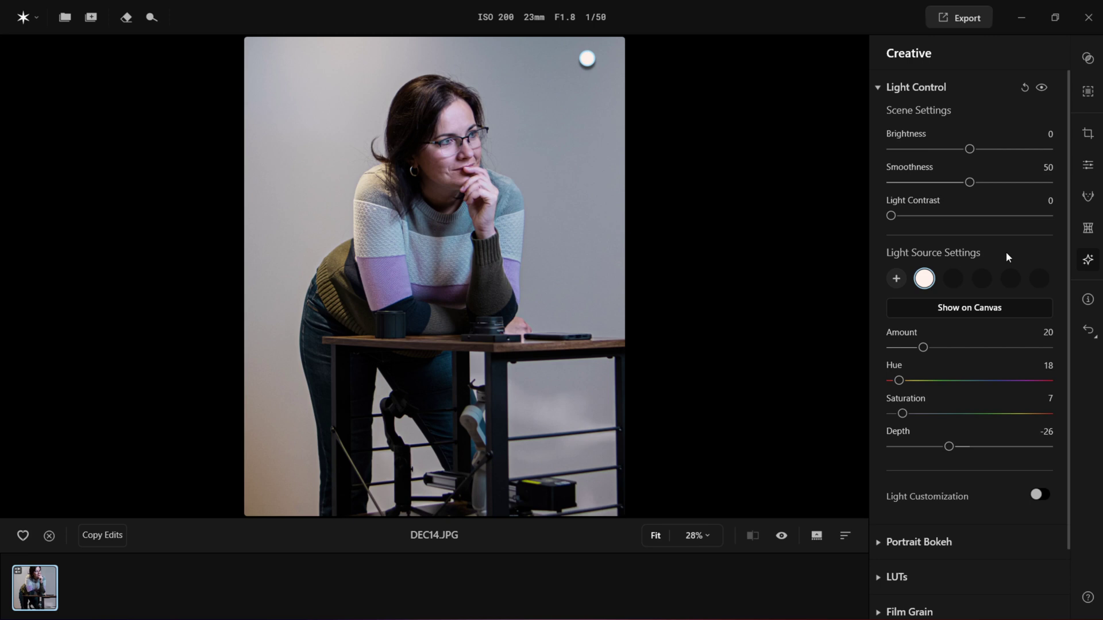
pyautogui.moveTo(969, 183); pyautogui.dragTo(1049, 183)
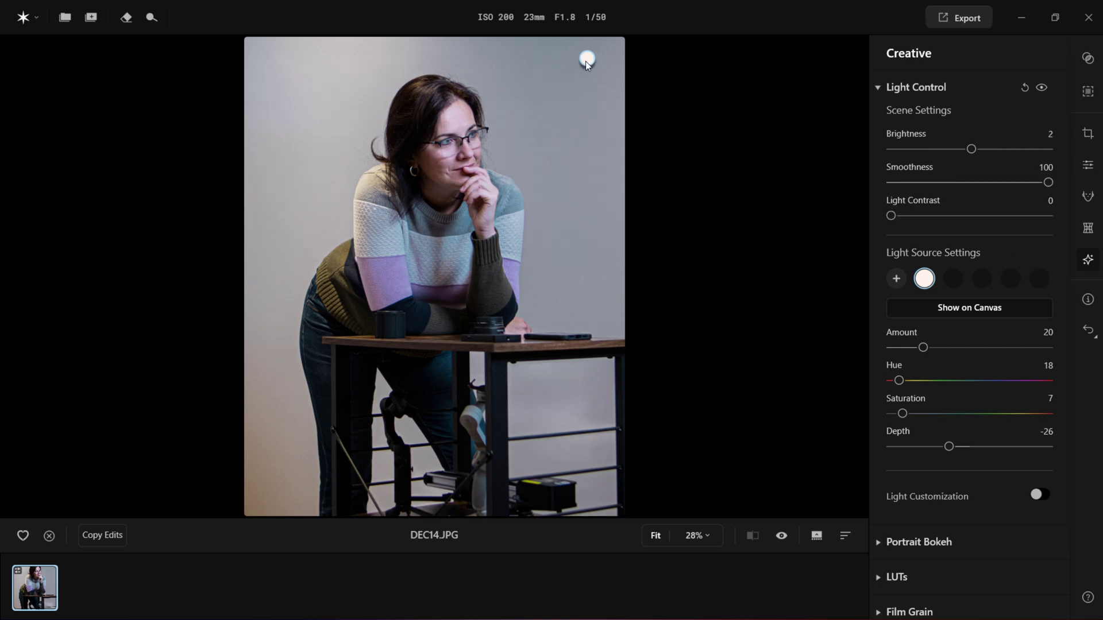
# Step: Move the light source closer to the woman's head, hide its marker and check the photo without the edits
pyautogui.moveTo(586, 62); pyautogui.dragTo(535, 93)
pyautogui.click(971, 306)
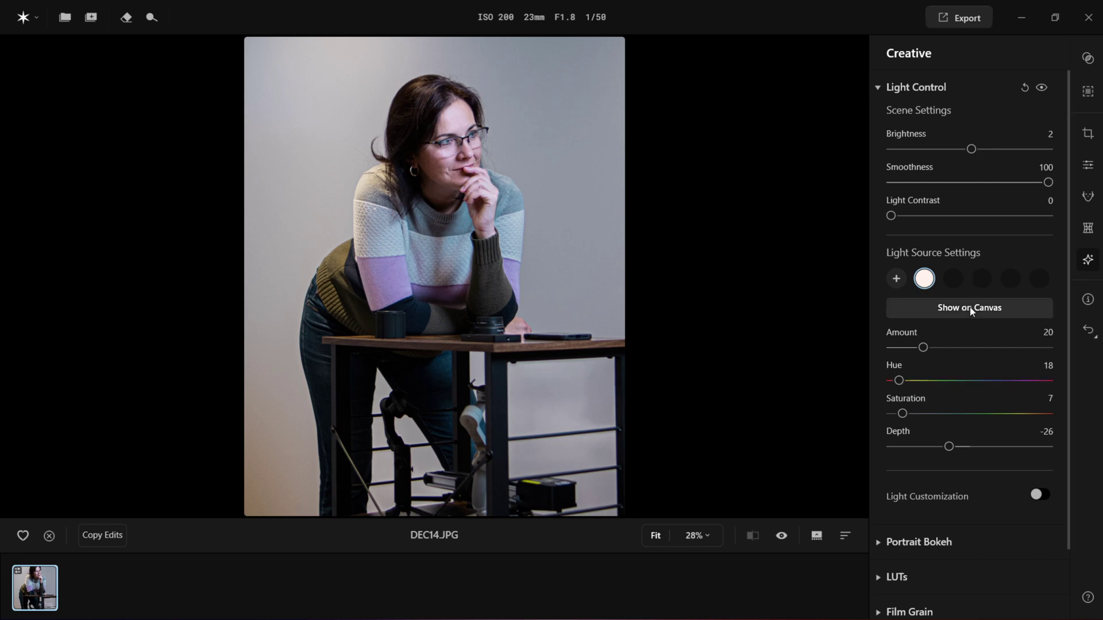
pyautogui.click(787, 540)
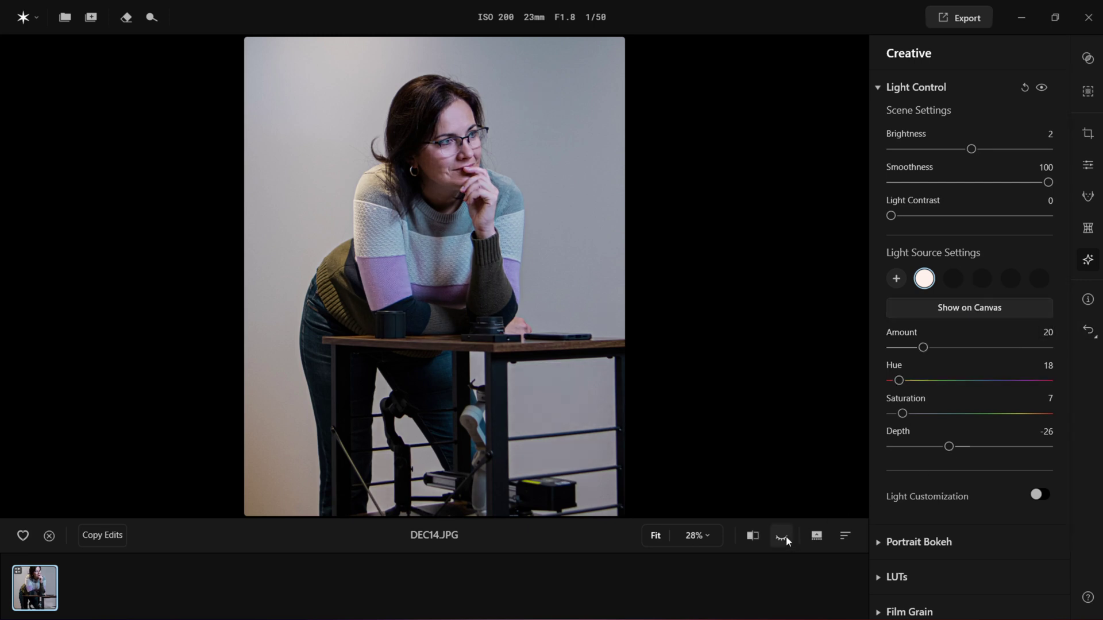
# Step: Enable Light Customization with the Shutters texture and shift its position to about X -44, Y -56
pyautogui.click(1040, 495)
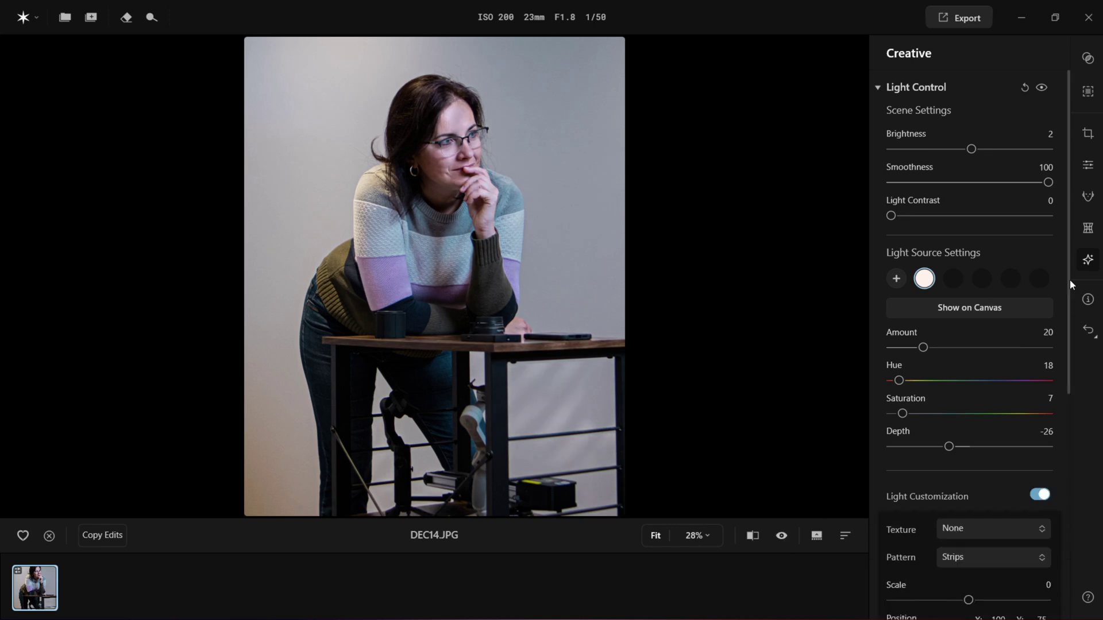
pyautogui.moveTo(1070, 279); pyautogui.dragTo(1100, 480)
pyautogui.scroll(-1, 1022, 175)
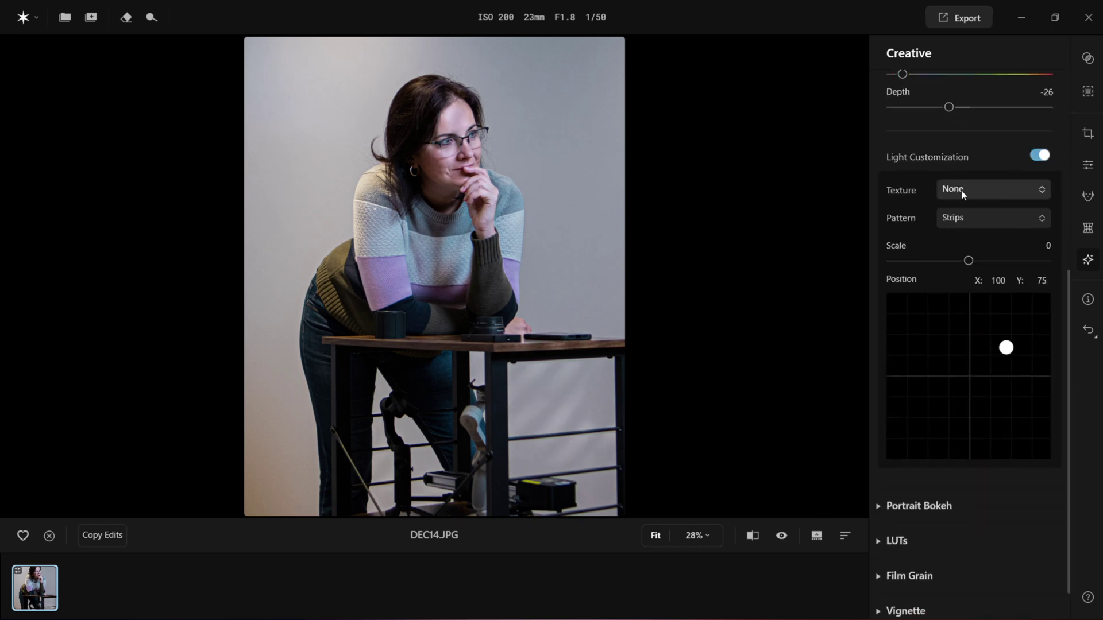
pyautogui.click(1043, 194)
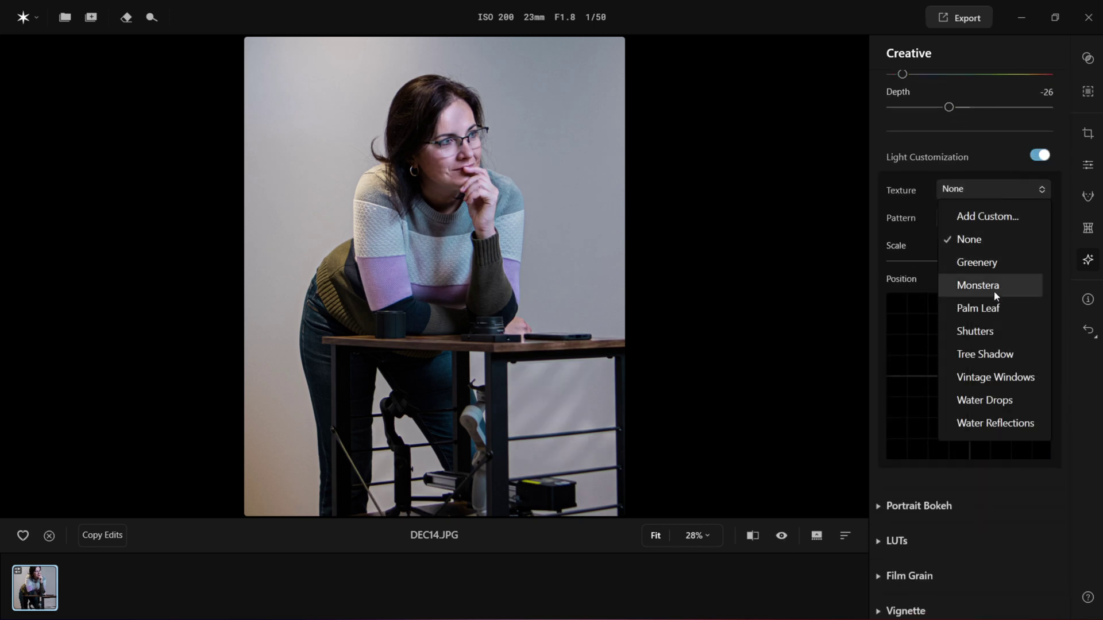
pyautogui.click(997, 331)
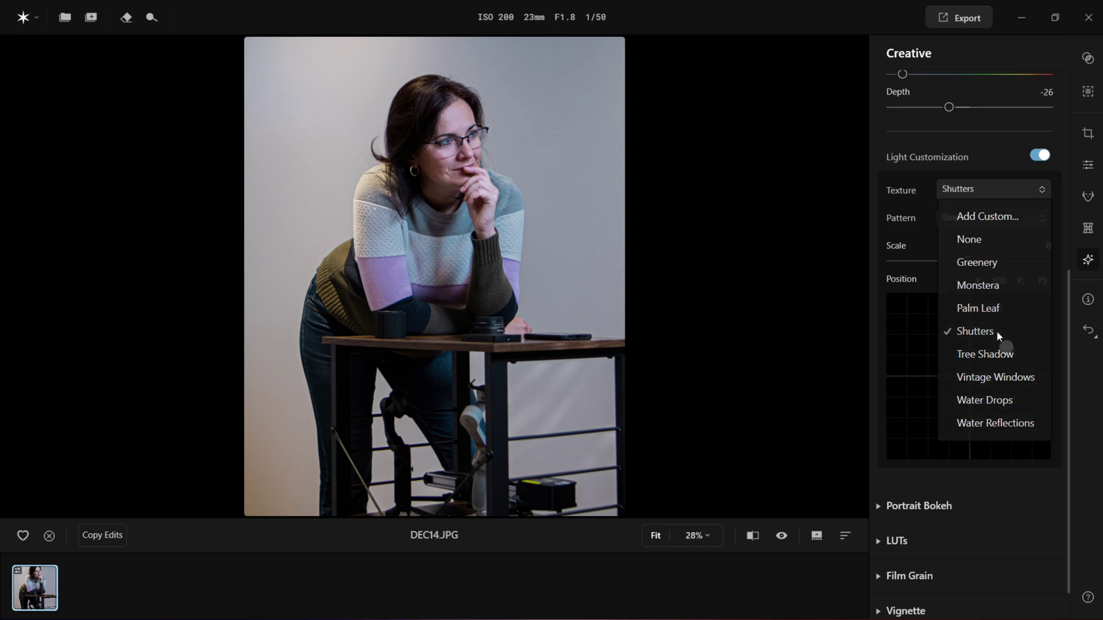
pyautogui.moveTo(1005, 348); pyautogui.dragTo(1012, 410)
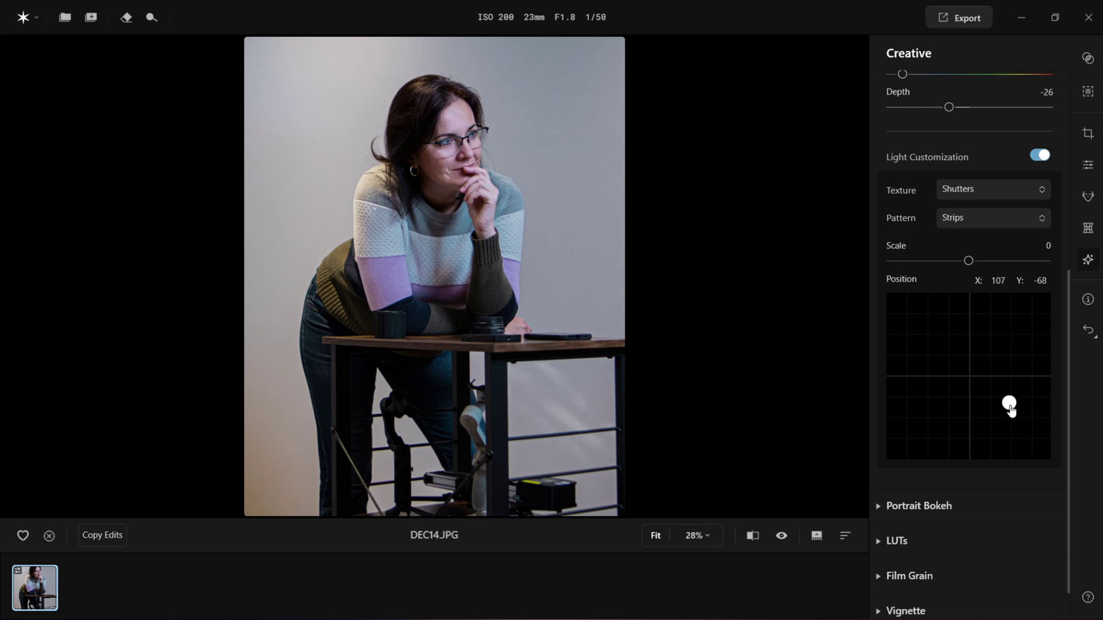
pyautogui.moveTo(1011, 409); pyautogui.dragTo(954, 405)
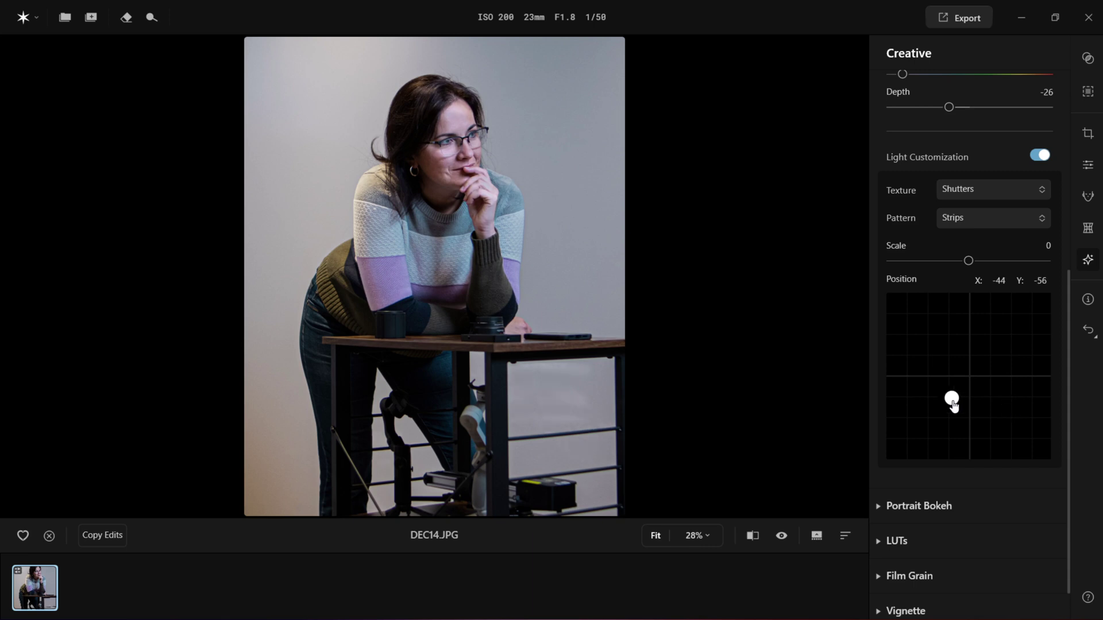
# Step: Set the light's Amount to 36, scene Brightness to 9 and texture Scale to 8, and compare DEC14.JPG with its original
pyautogui.scroll(6, 953, 405)
pyautogui.click(781, 537)
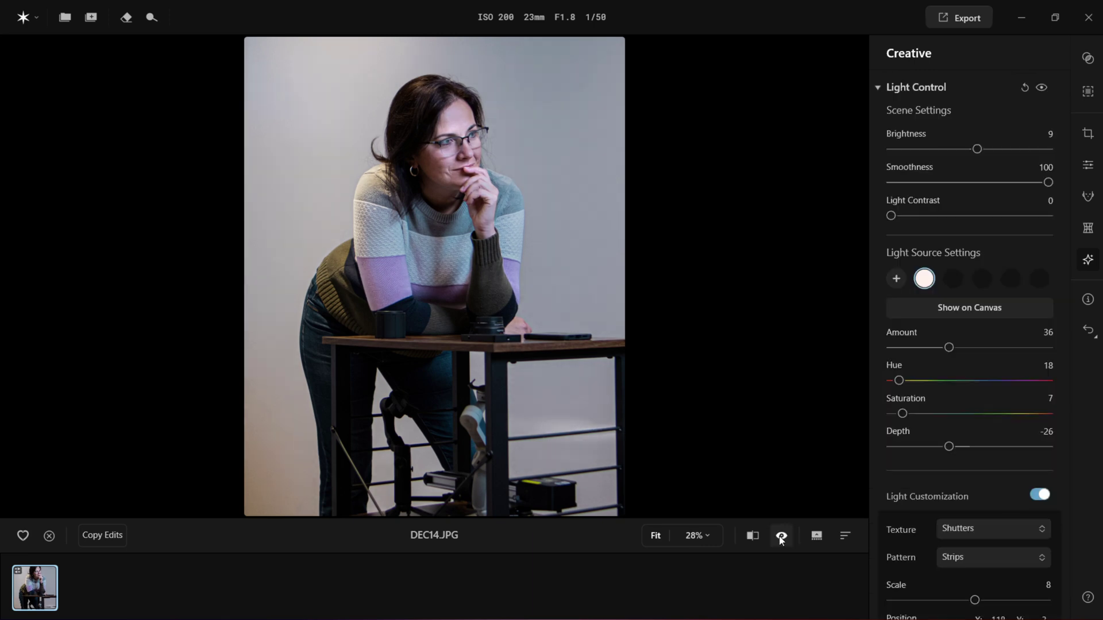
pyautogui.click(781, 537)
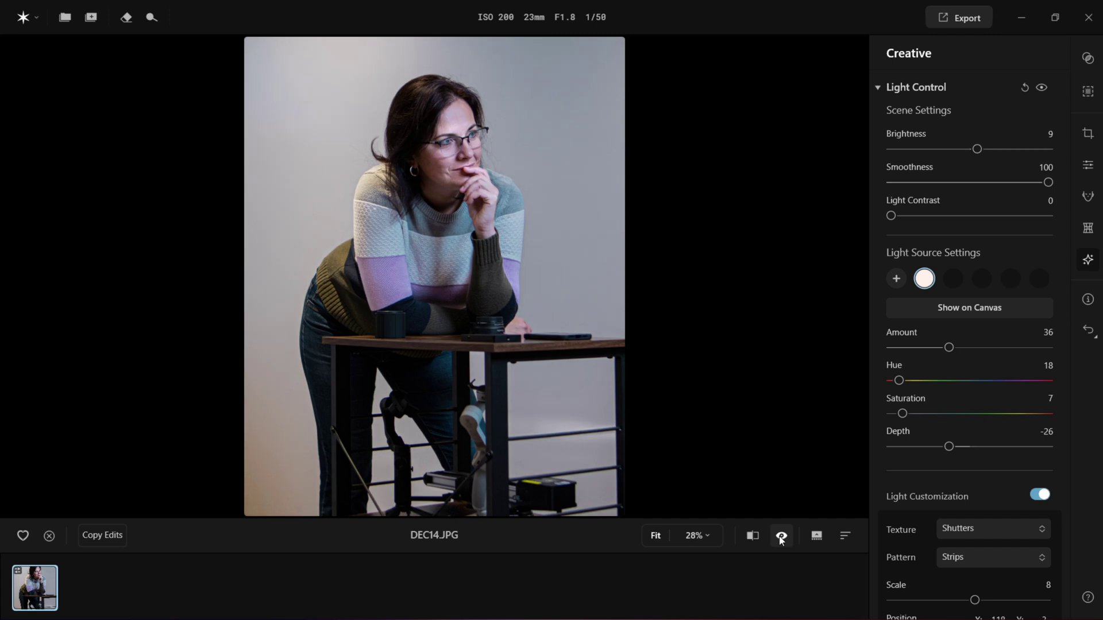